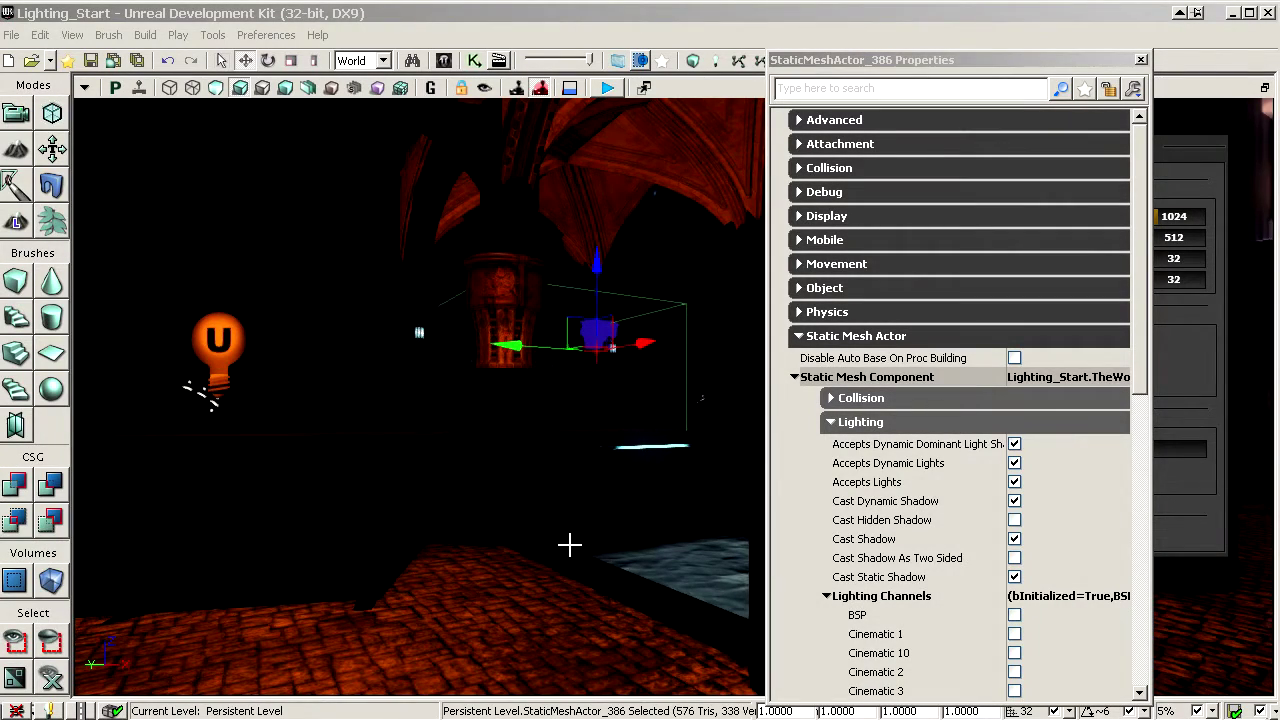
- Delete the orange point light floating in the dark hall
{"action": "left_click_drag", "start_coordinate": [554, 567], "coordinate": [480, 485]}
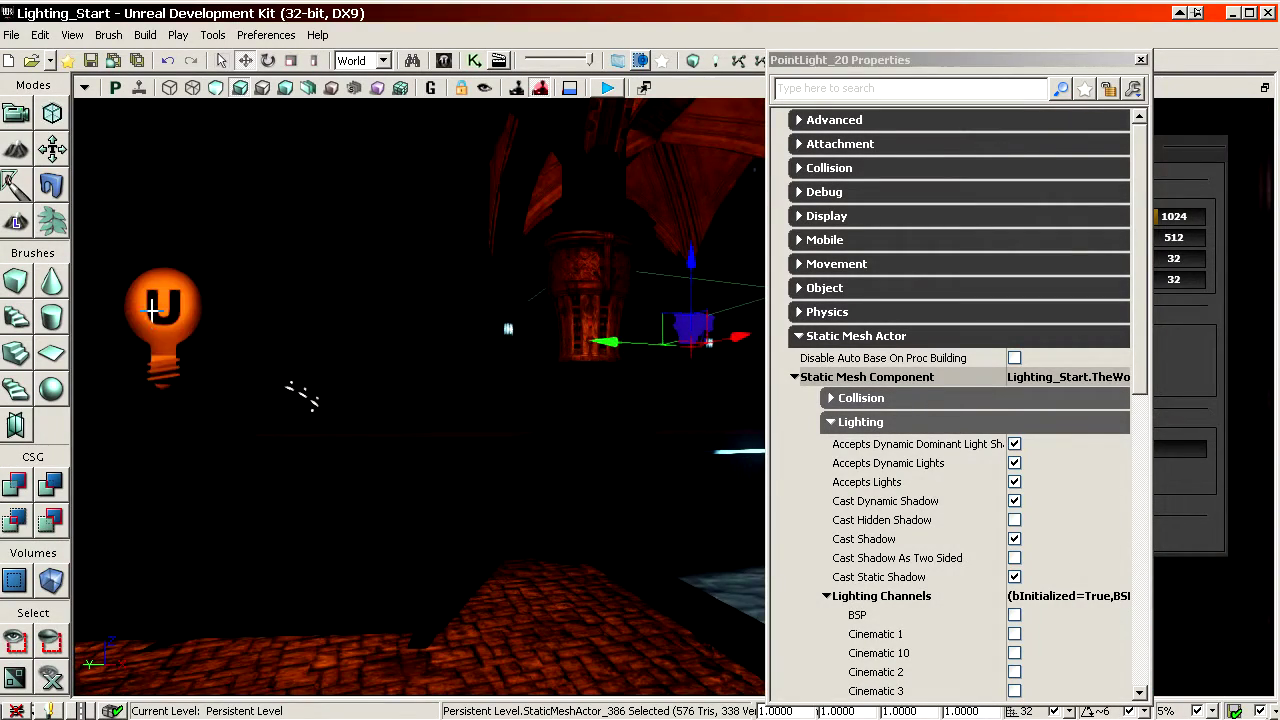
{"action": "left_click", "coordinate": [152, 311]}
{"action": "left_click_drag", "start_coordinate": [294, 363], "coordinate": [361, 323]}
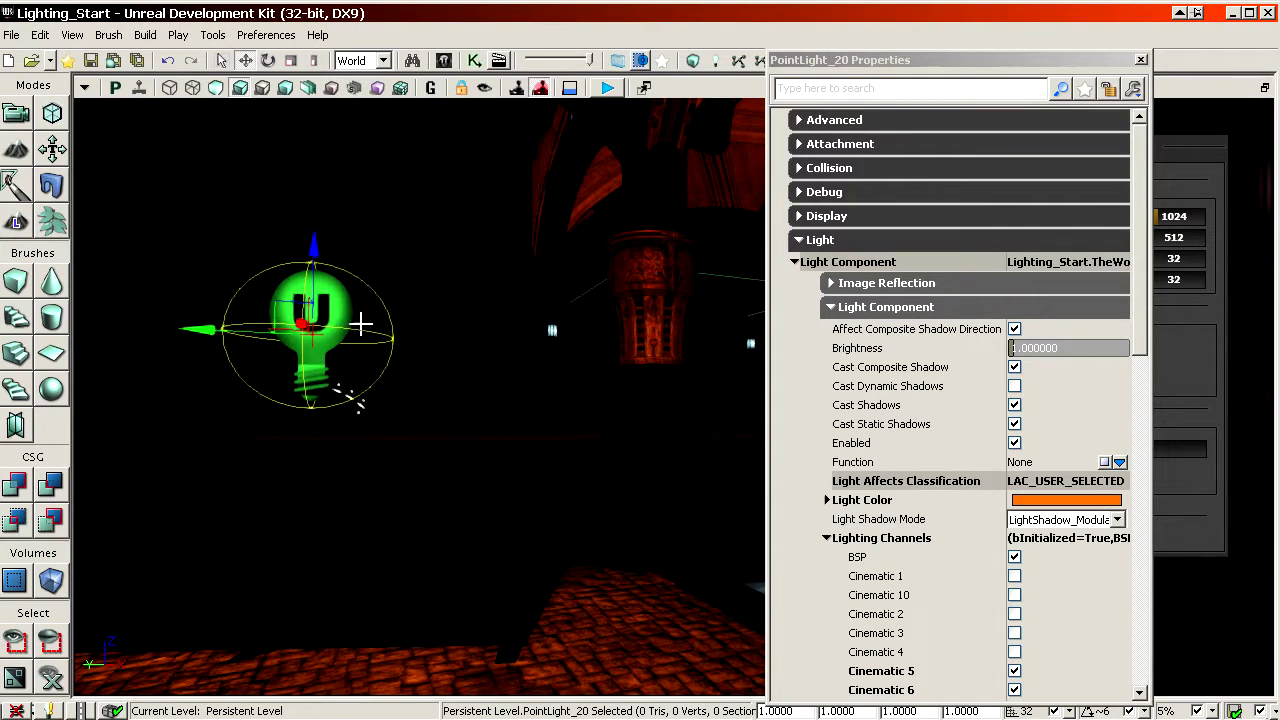
{"action": "right_click", "coordinate": [312, 301]}
{"action": "right_click_drag", "start_coordinate": [230, 366], "coordinate": [354, 268]}
{"action": "right_click_drag", "start_coordinate": [434, 275], "coordinate": [450, 319]}
{"action": "key", "text": "Delete"}
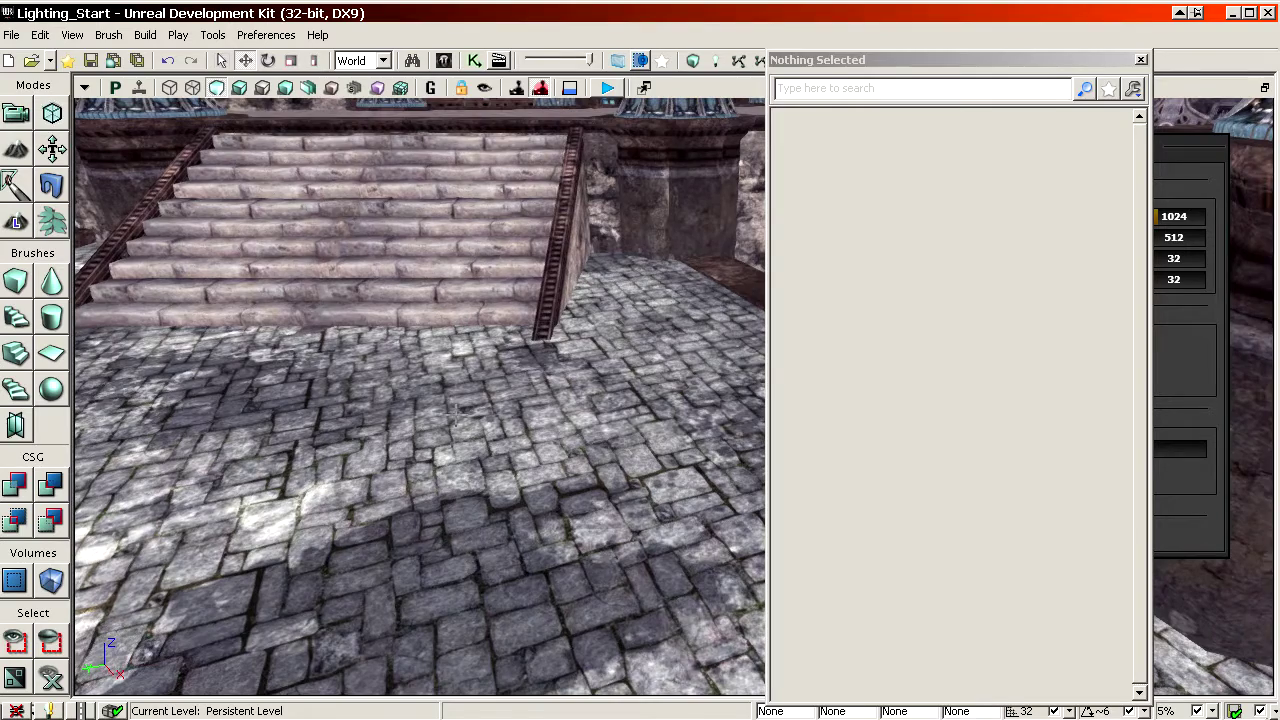
- Place a new point light over the stone floor in front of the stairs and raise it above the steps
{"action": "key", "text": "l"}
{"action": "left_click", "coordinate": [388, 420]}
{"action": "right_click_drag", "start_coordinate": [388, 420], "coordinate": [365, 372]}
{"action": "left_click_drag", "start_coordinate": [480, 502], "coordinate": [468, 115]}
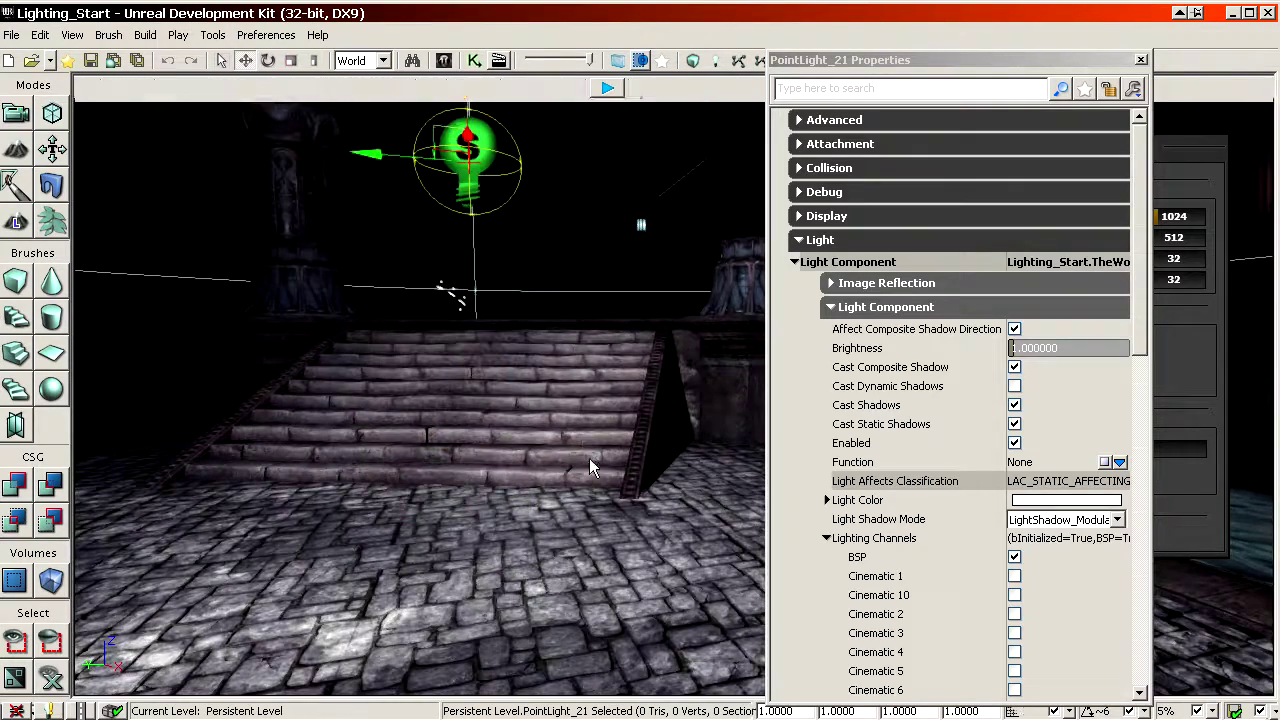
- Examine the Convert Light options for the new point light, including the SkyLights and PointLights types
{"action": "right_click", "coordinate": [456, 118]}
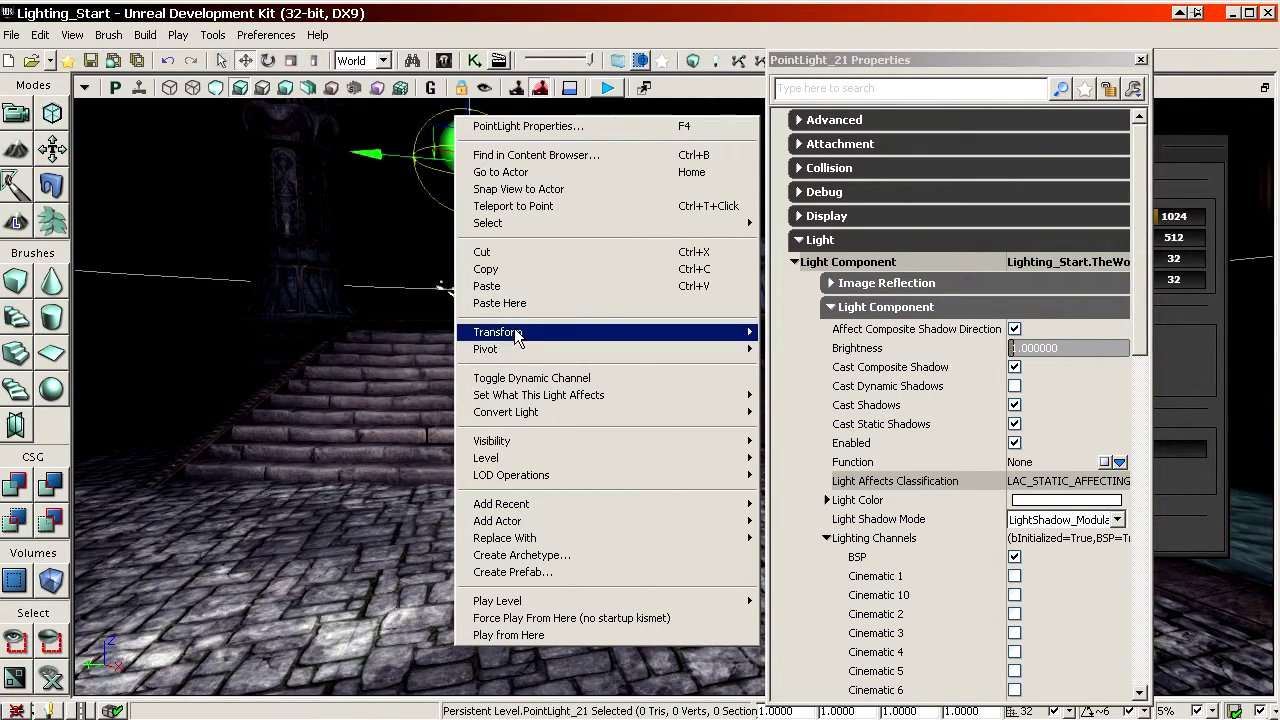
{"action": "mouse_move", "coordinate": [625, 414]}
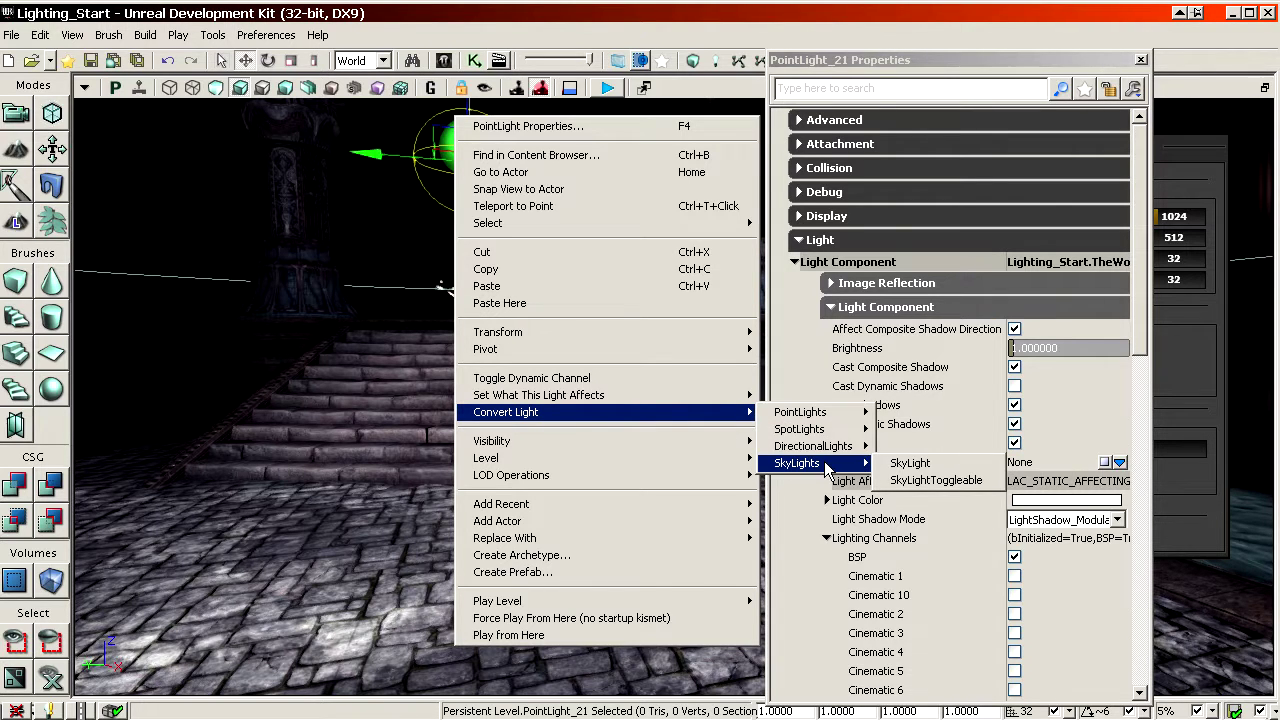
{"action": "mouse_move", "coordinate": [815, 415]}
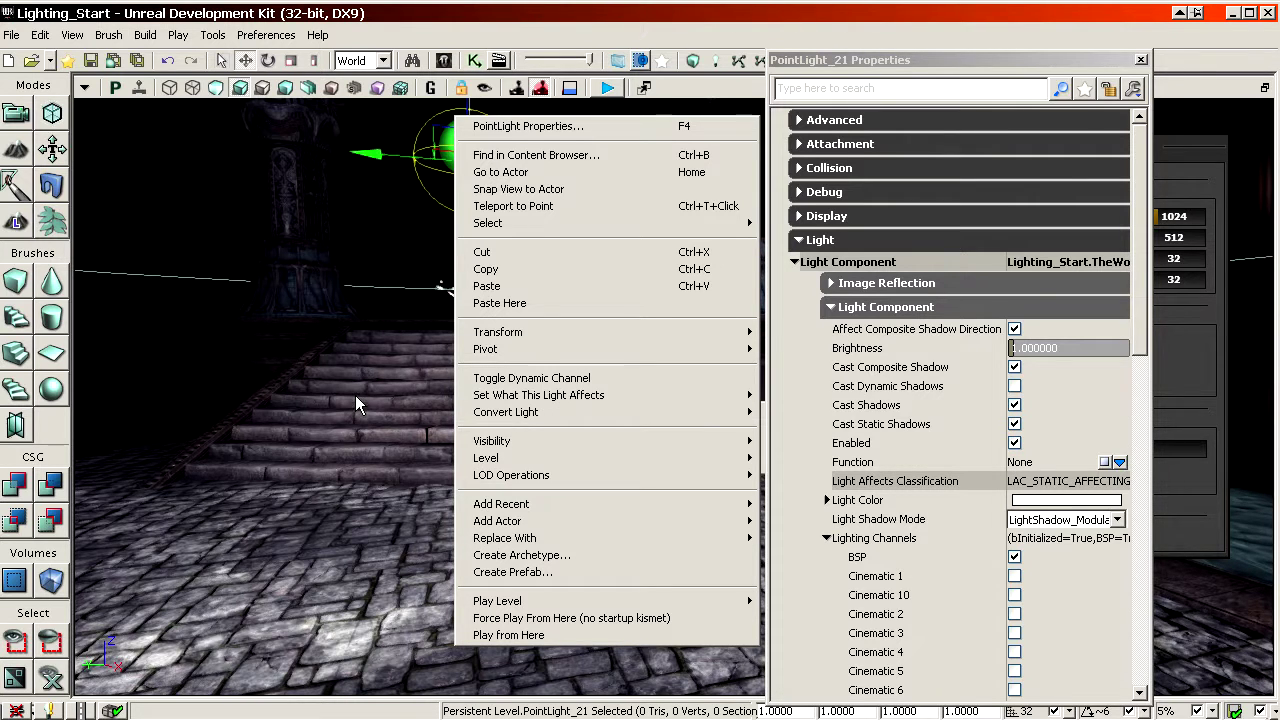
- Delete the point light above the stairs
{"action": "right_click_drag", "start_coordinate": [361, 370], "coordinate": [368, 325]}
{"action": "mouse_move", "coordinate": [552, 373]}
{"action": "left_mouse_down"}
{"action": "mouse_move", "coordinate": [538, 410]}
{"action": "mouse_move", "coordinate": [535, 373]}
{"action": "left_mouse_up"}
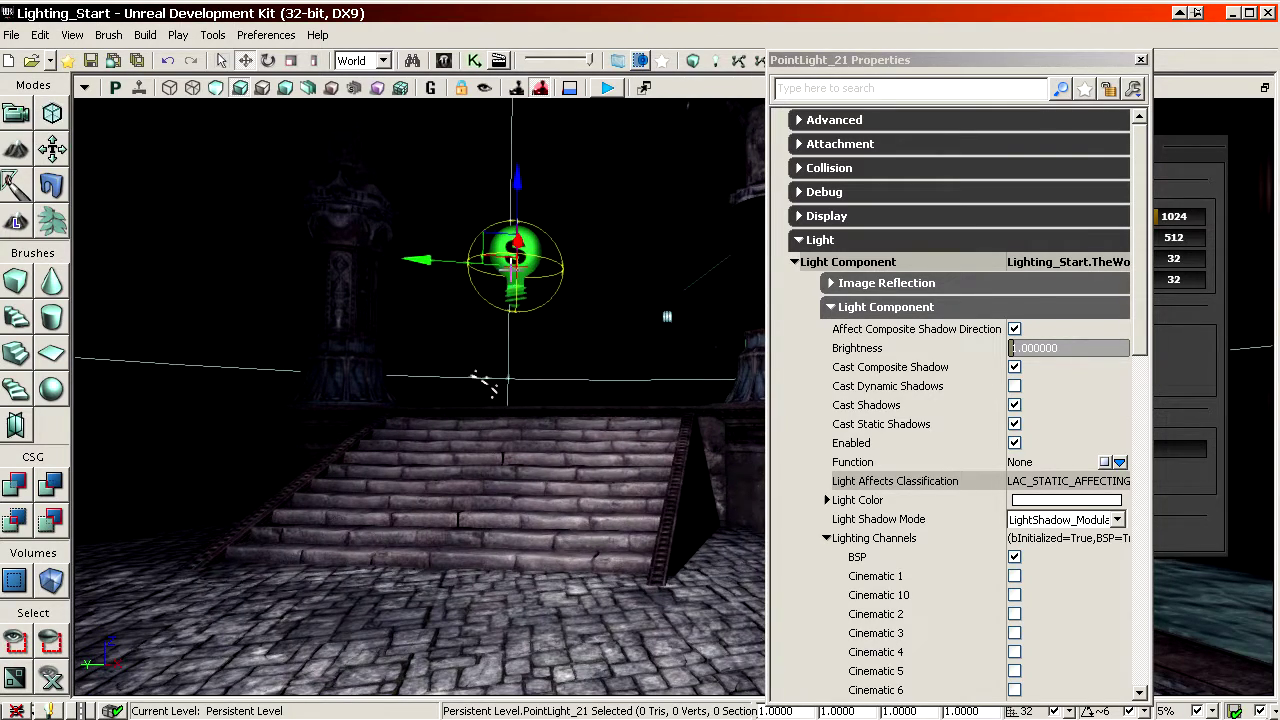
{"action": "right_click", "coordinate": [497, 210]}
{"action": "left_click", "coordinate": [421, 250]}
{"action": "right_click", "coordinate": [493, 230]}
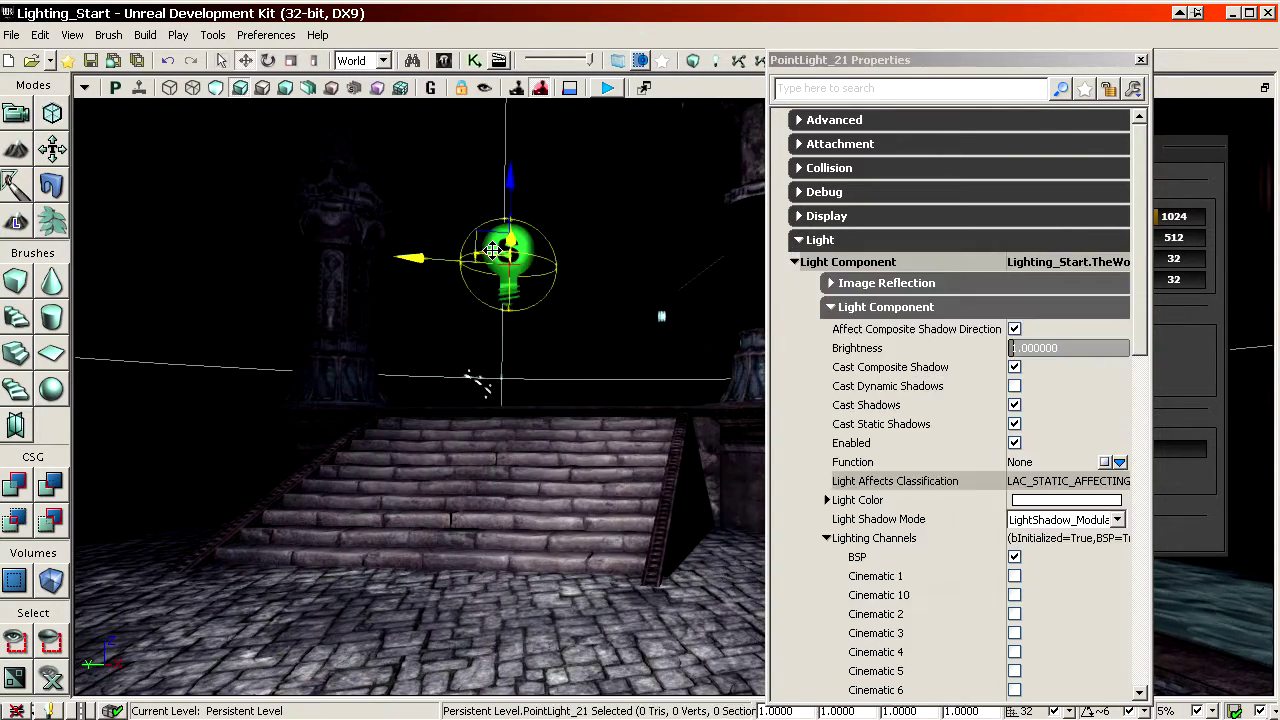
{"action": "left_click", "coordinate": [533, 490]}
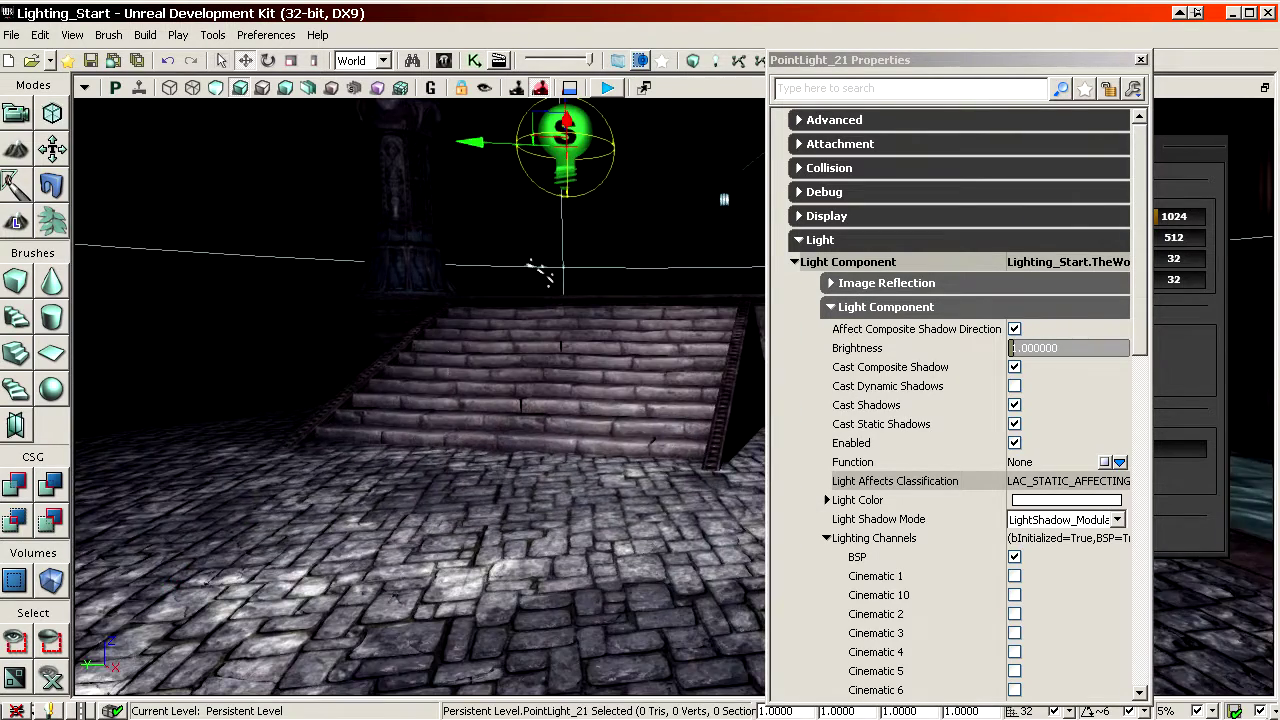
{"action": "key", "text": "Delete"}
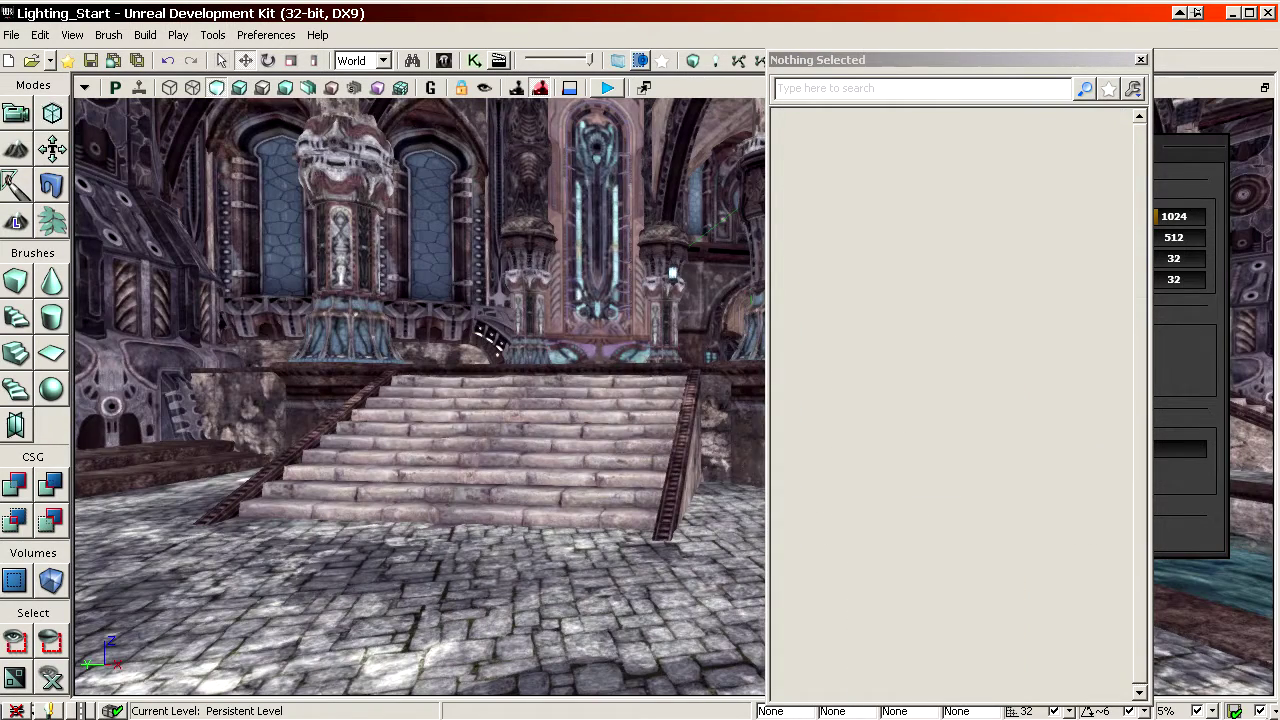
- Show the Actor Classes list and expand the PointLights group in the Lights category
{"action": "left_click_drag", "start_coordinate": [1279, 48], "coordinate": [771, 38]}
{"action": "left_click", "coordinate": [662, 59]}
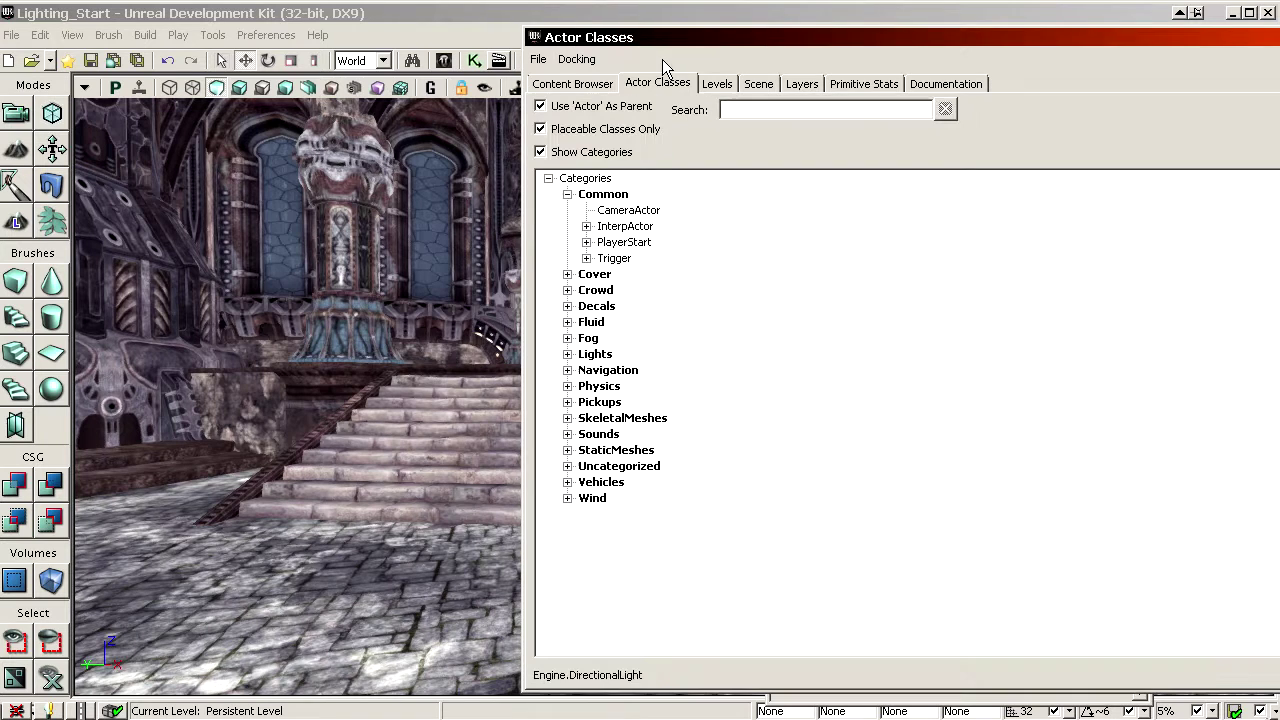
{"action": "left_click", "coordinate": [568, 355]}
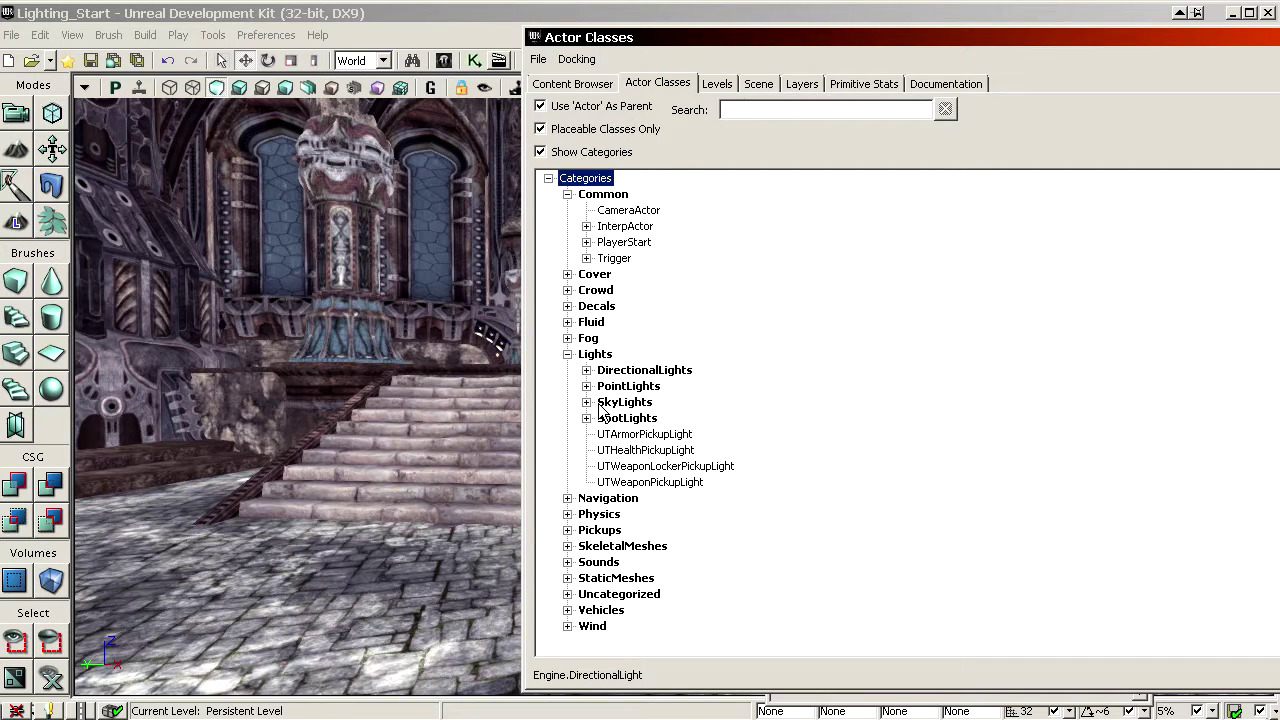
{"action": "left_click", "coordinate": [587, 386]}
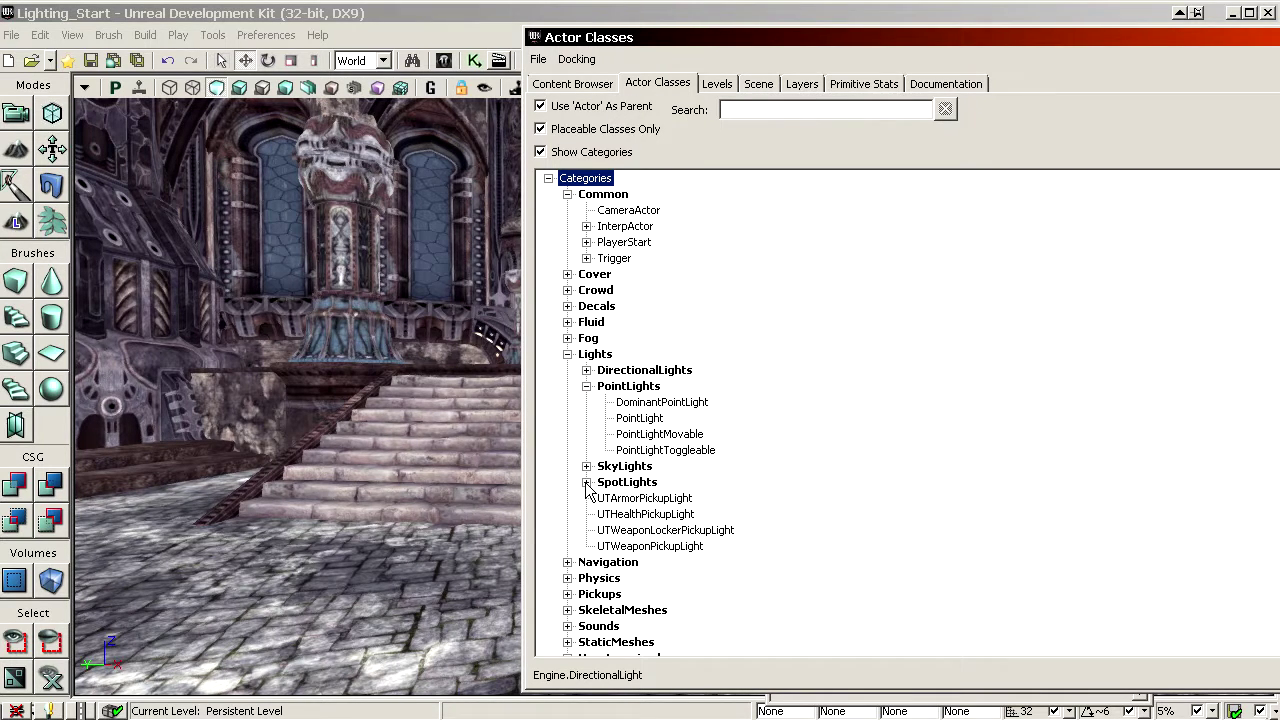
{"action": "left_click", "coordinate": [587, 482]}
{"action": "left_click", "coordinate": [587, 482]}
- Examine the point light classes PointLight, PointLightMovable, PointLightToggleable and DominantPointLight
{"action": "left_click", "coordinate": [650, 420]}
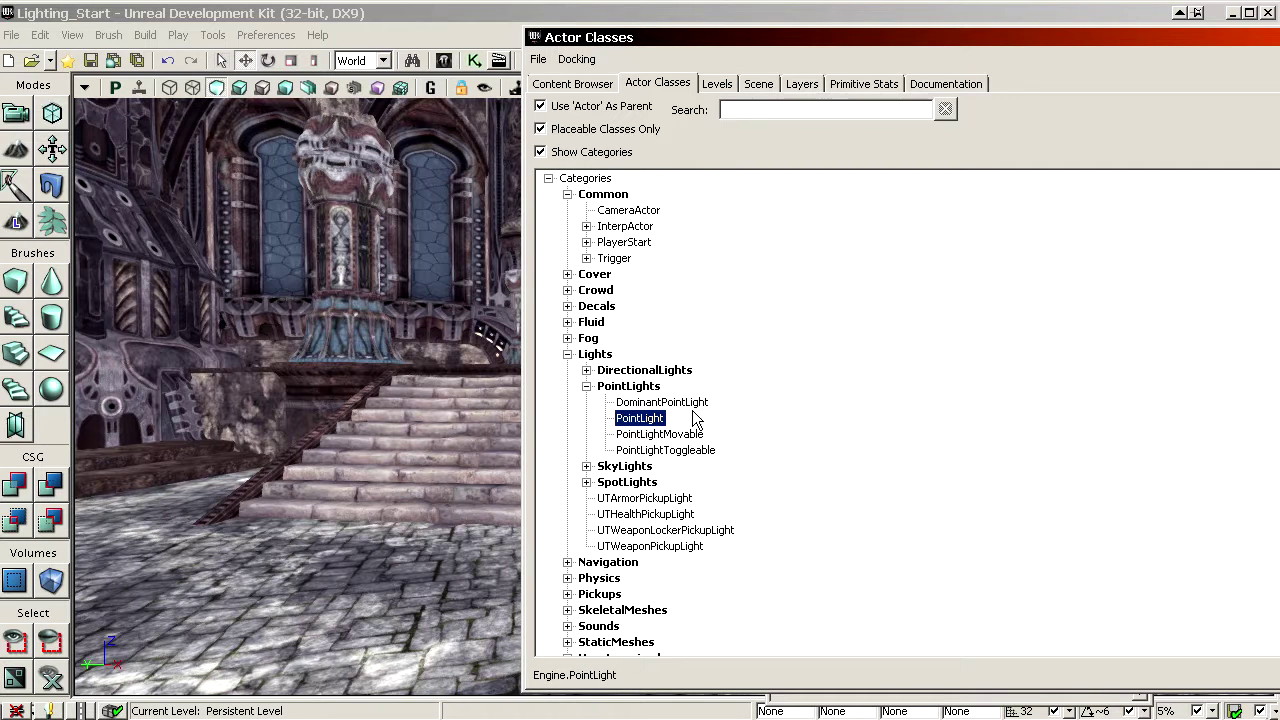
{"action": "left_click", "coordinate": [680, 434]}
{"action": "left_click", "coordinate": [688, 452]}
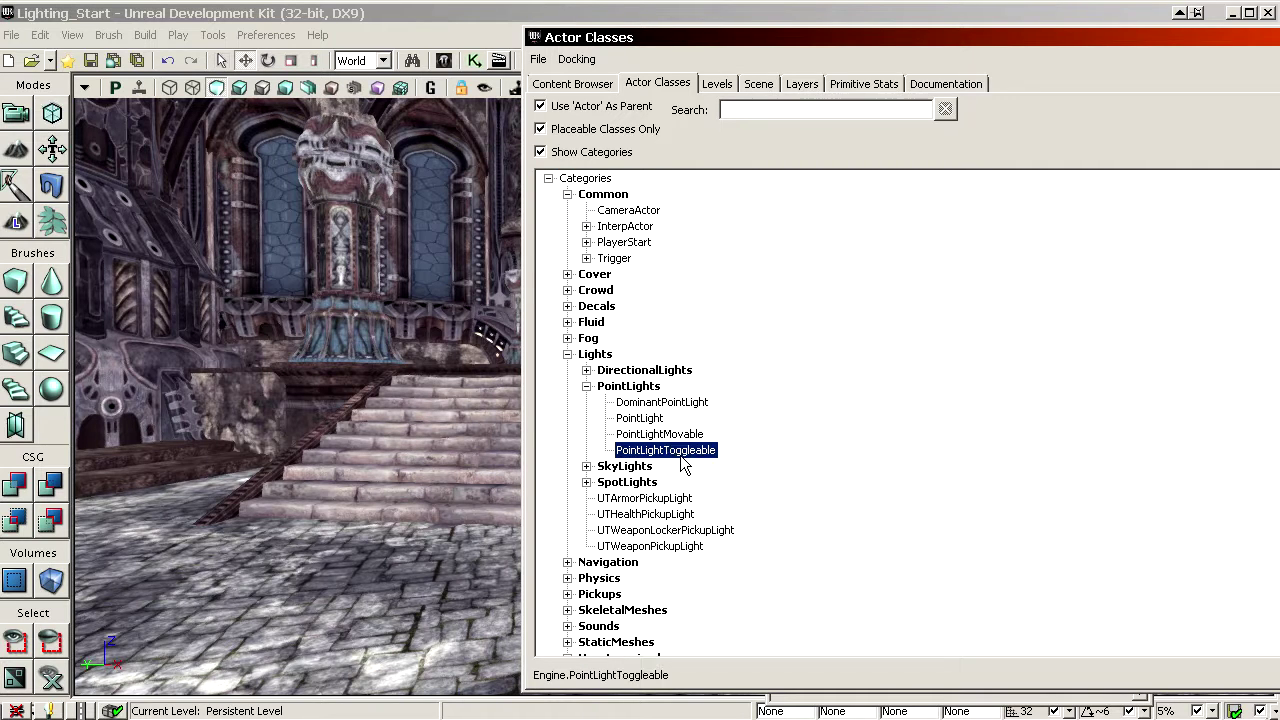
{"action": "left_click", "coordinate": [680, 404]}
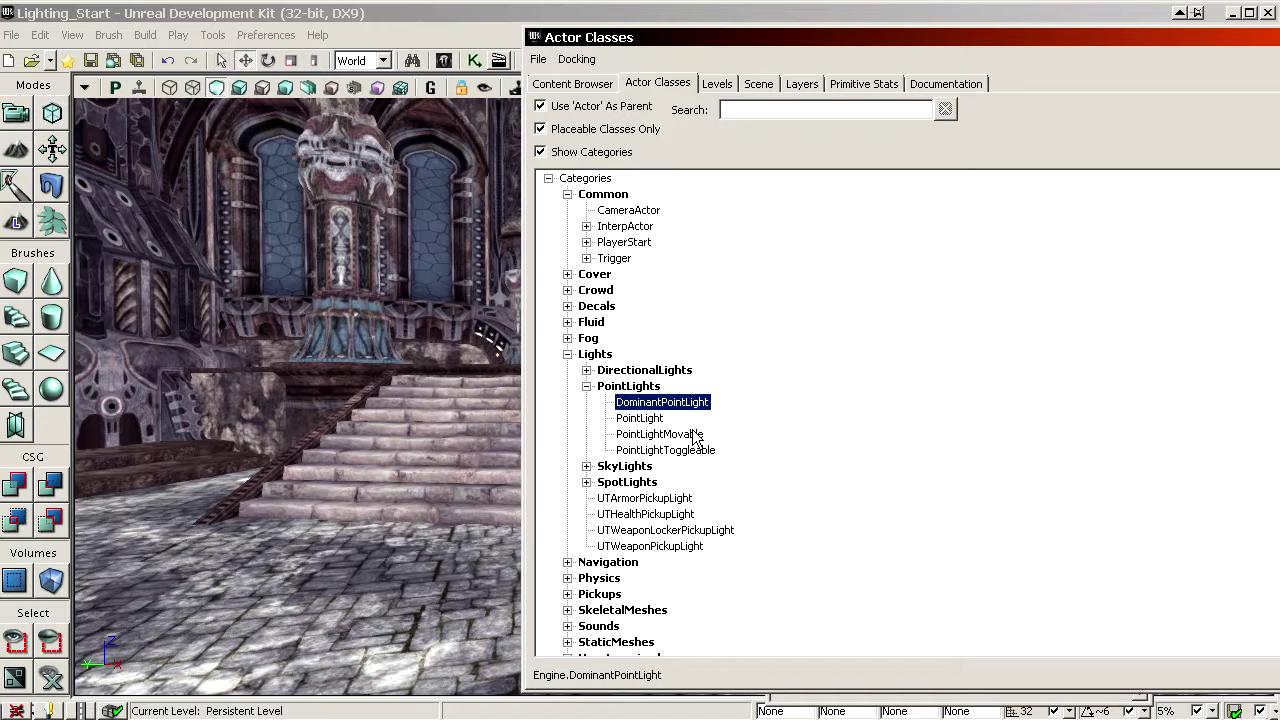
{"action": "left_click", "coordinate": [692, 435]}
{"action": "left_click", "coordinate": [688, 451]}
{"action": "left_click", "coordinate": [684, 434]}
{"action": "left_click", "coordinate": [684, 404]}
{"action": "left_click", "coordinate": [686, 450]}
{"action": "left_click", "coordinate": [686, 435]}
{"action": "left_click", "coordinate": [682, 403]}
{"action": "left_click", "coordinate": [668, 451]}
- Place two PointLightMovable actors on the floor in front of the stairs and raise them above the steps
{"action": "left_click", "coordinate": [651, 435]}
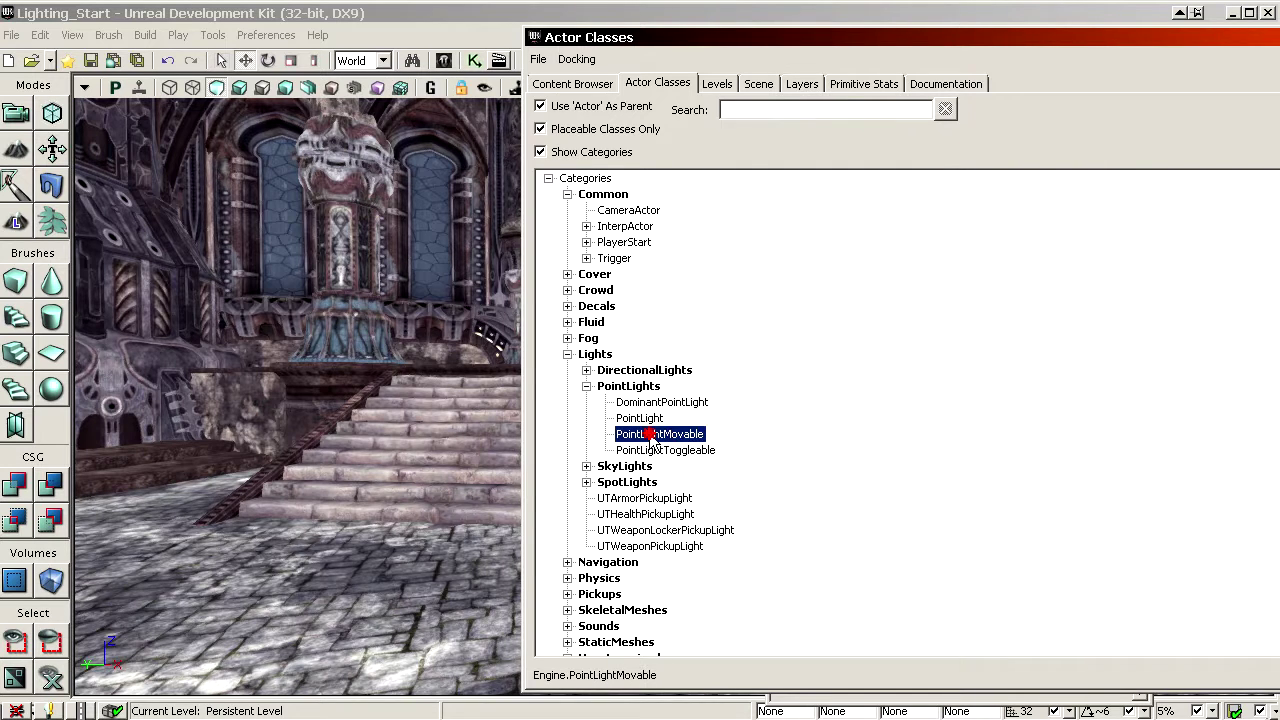
{"action": "left_click_drag", "start_coordinate": [293, 643], "coordinate": [295, 645]}
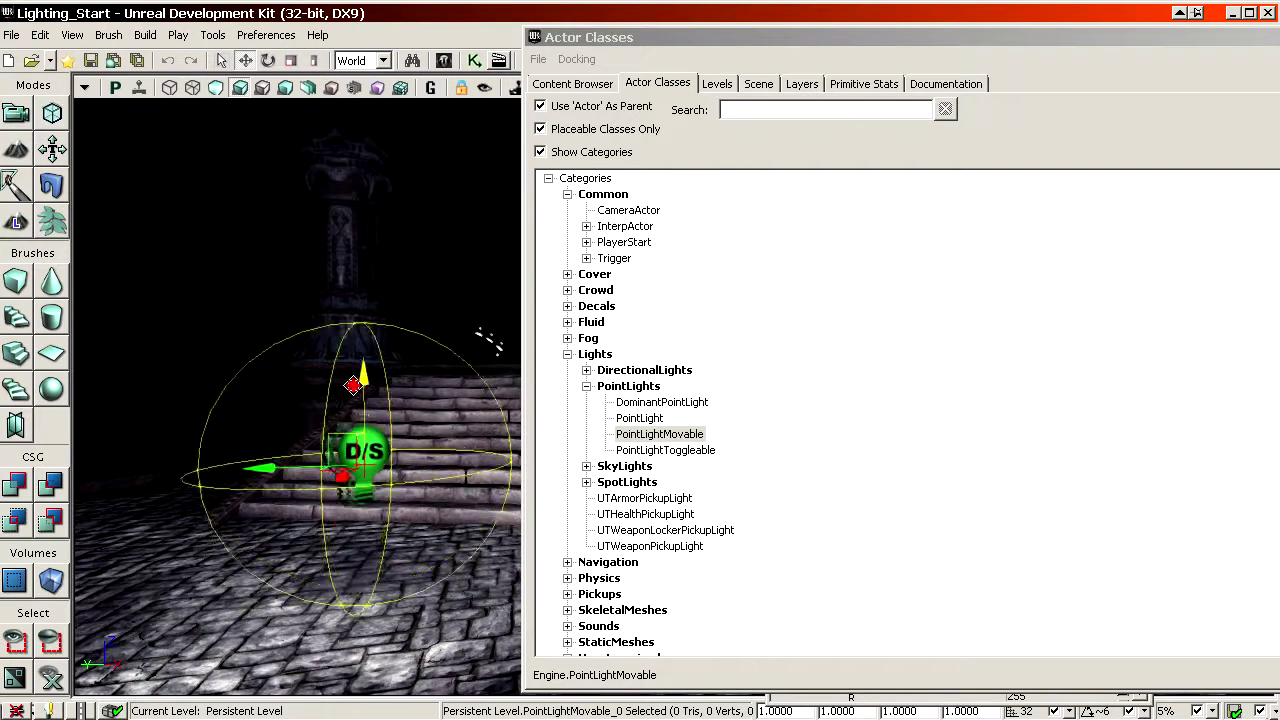
{"action": "left_click_drag", "start_coordinate": [660, 434], "coordinate": [430, 595]}
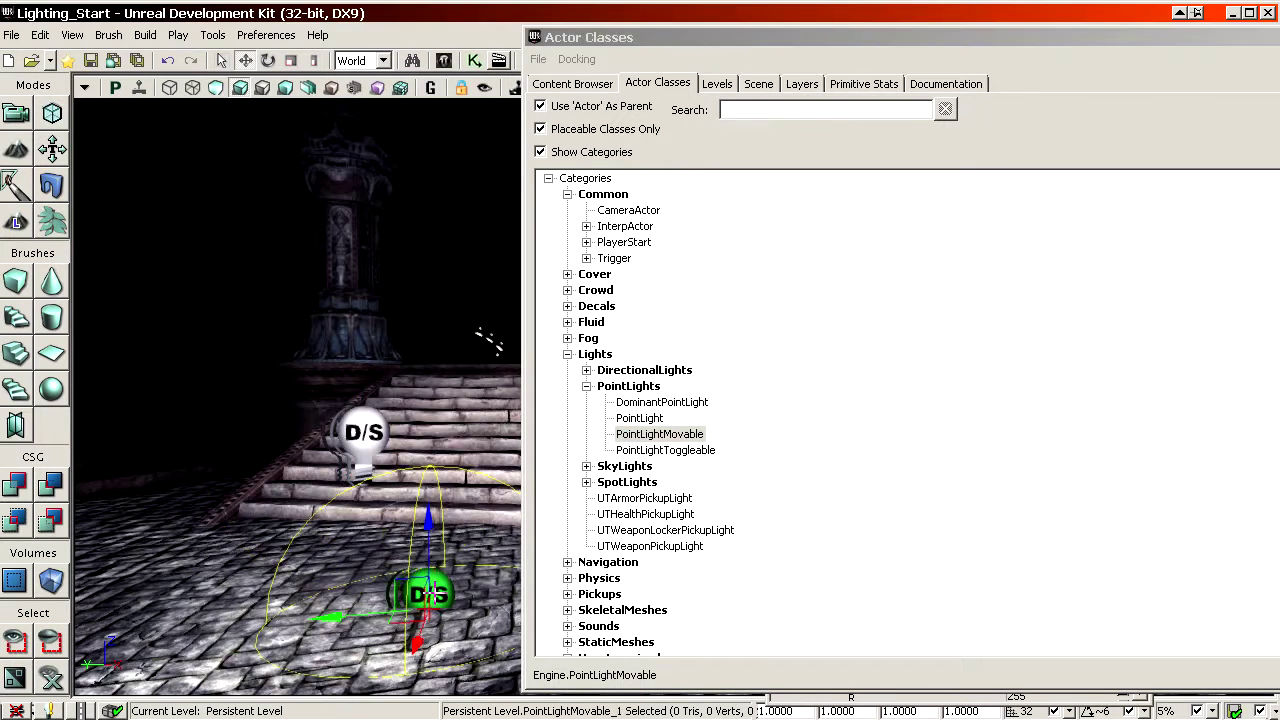
{"action": "left_click_drag", "start_coordinate": [430, 534], "coordinate": [474, 440]}
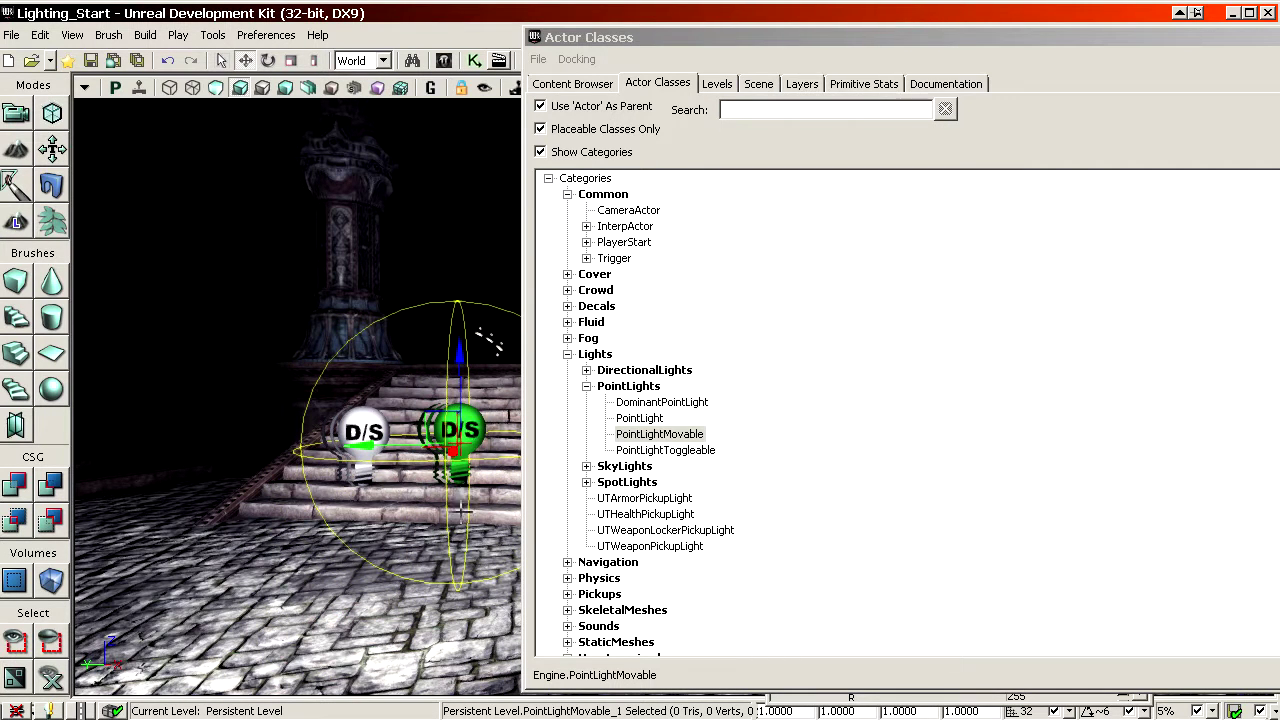
- Shift the two movable point lights sideways in front of the stairs
{"action": "left_click", "coordinate": [362, 438]}
{"action": "left_click_drag", "start_coordinate": [281, 446], "coordinate": [225, 446]}
{"action": "left_click", "coordinate": [437, 452]}
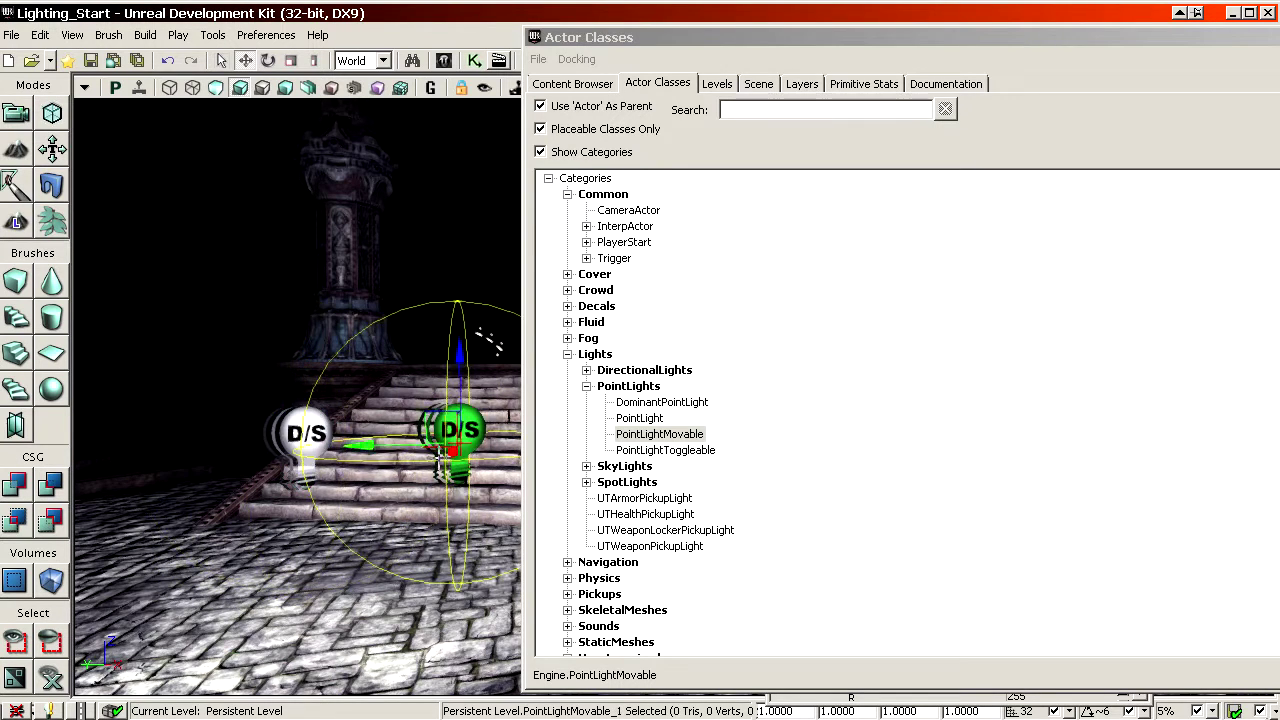
{"action": "left_click_drag", "start_coordinate": [390, 447], "coordinate": [342, 447]}
{"action": "left_click", "coordinate": [303, 430]}
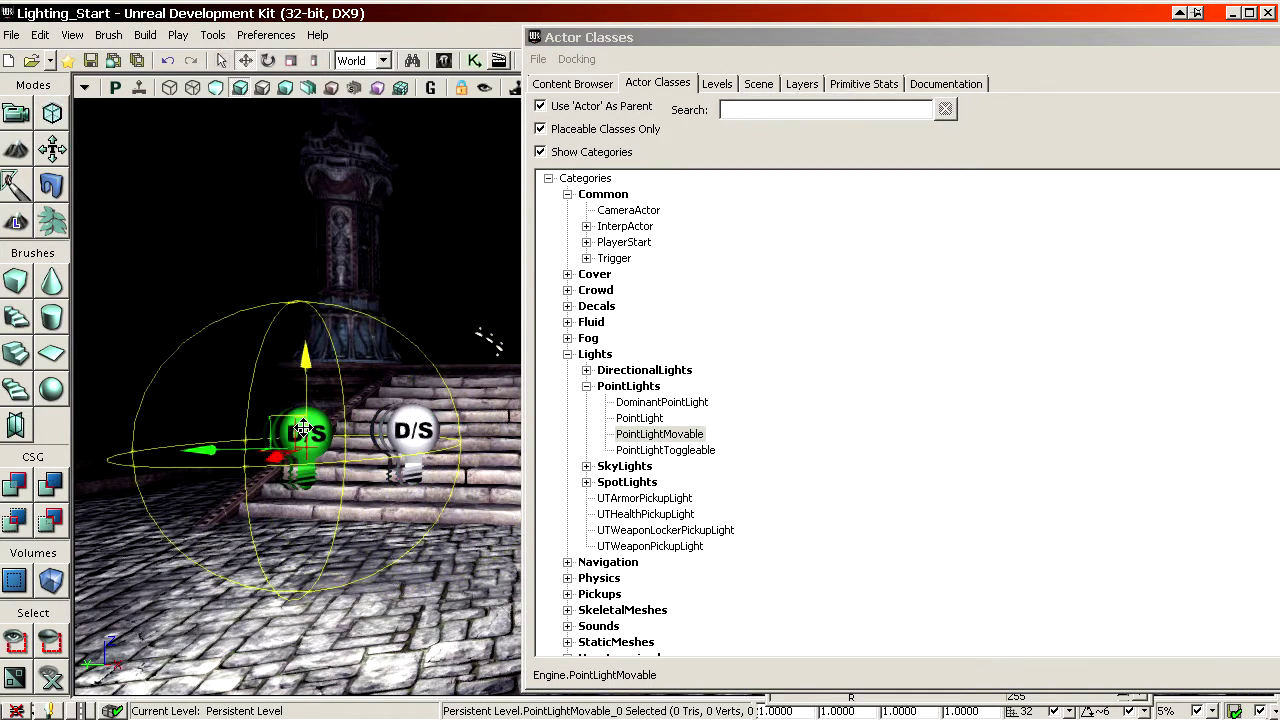
{"action": "left_click_drag", "start_coordinate": [222, 448], "coordinate": [251, 448]}
- Delete the second movable point light and select the remaining one
{"action": "left_click", "coordinate": [418, 428]}
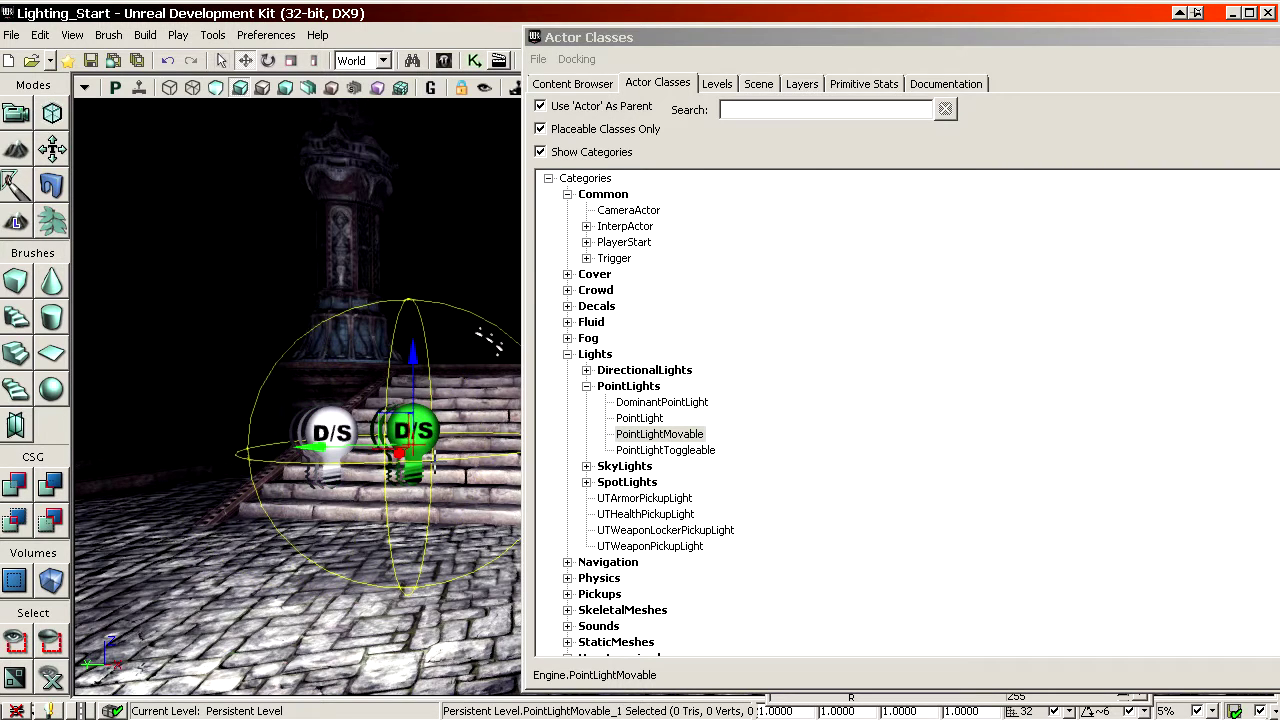
{"action": "key", "text": "Delete"}
{"action": "left_click", "coordinate": [345, 430]}
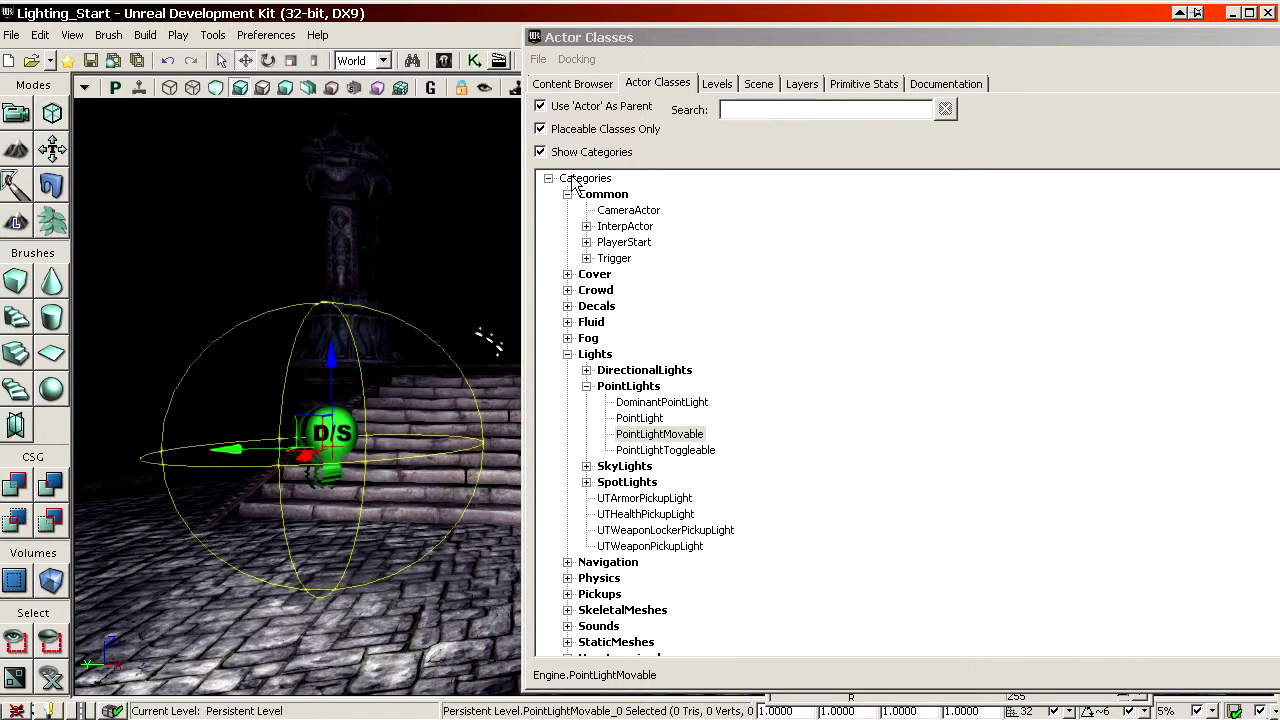
- Set the remaining movable point light's brightness to 4
{"action": "left_click", "coordinate": [686, 436]}
{"action": "left_click_drag", "start_coordinate": [706, 44], "coordinate": [1276, 167]}
{"action": "key", "text": "w"}
{"action": "right_click_drag", "start_coordinate": [520, 312], "coordinate": [440, 330]}
{"action": "left_click_drag", "start_coordinate": [568, 575], "coordinate": [568, 519]}
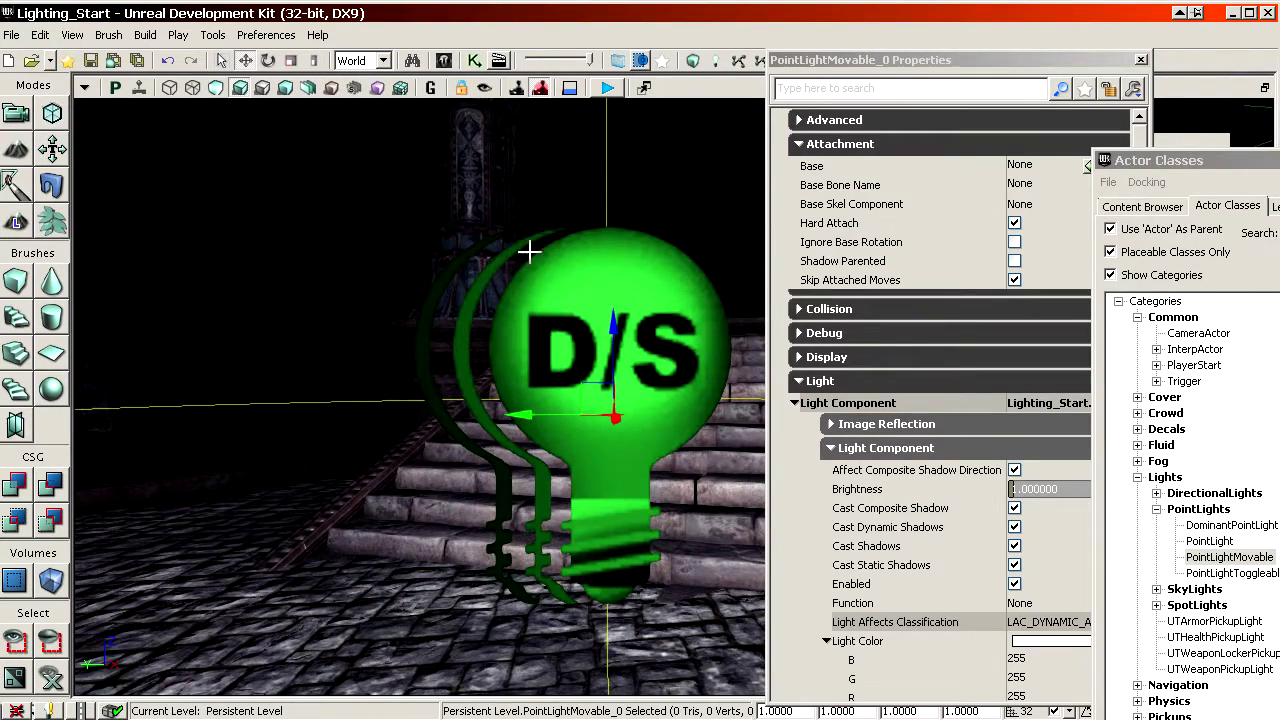
{"action": "key", "text": "s"}
{"action": "right_click_drag", "start_coordinate": [616, 457], "coordinate": [650, 400]}
{"action": "left_click_drag", "start_coordinate": [310, 563], "coordinate": [220, 573], "text": "shift"}
{"action": "right_click_drag", "start_coordinate": [550, 450], "coordinate": [657, 486]}
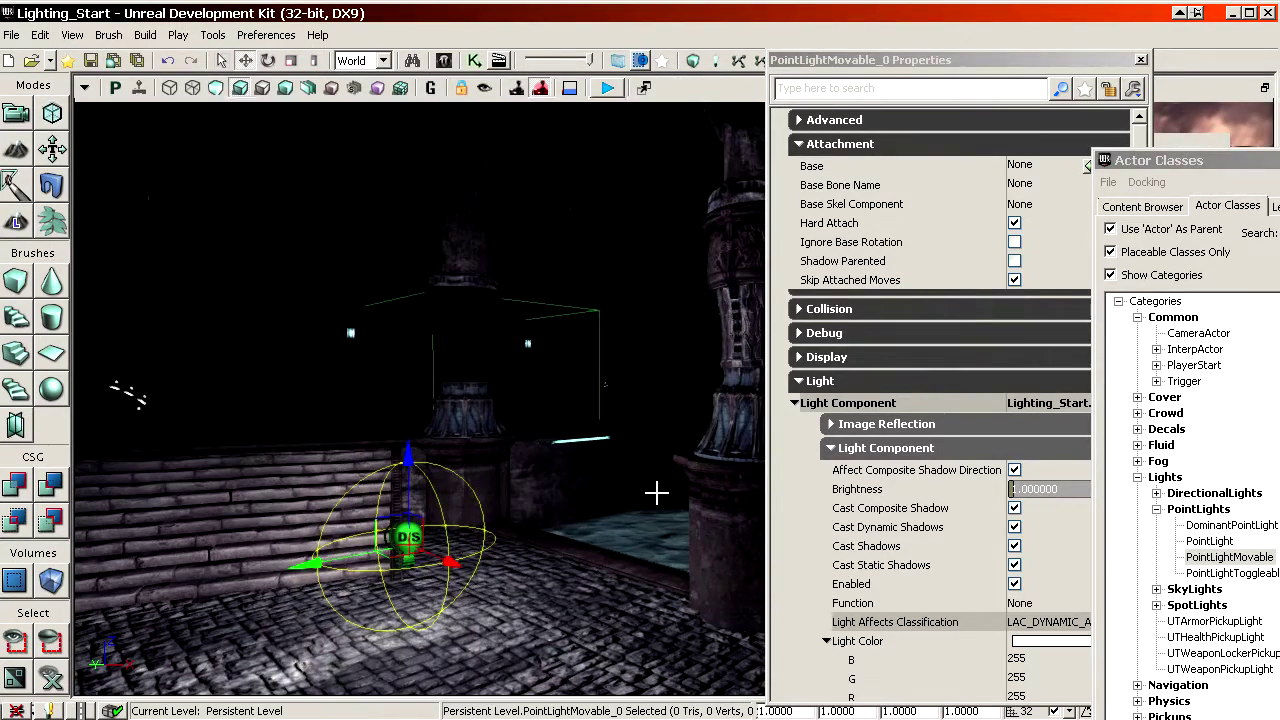
{"action": "left_click", "coordinate": [958, 488]}
{"action": "type", "text": "4"}
{"action": "key", "text": "Return"}
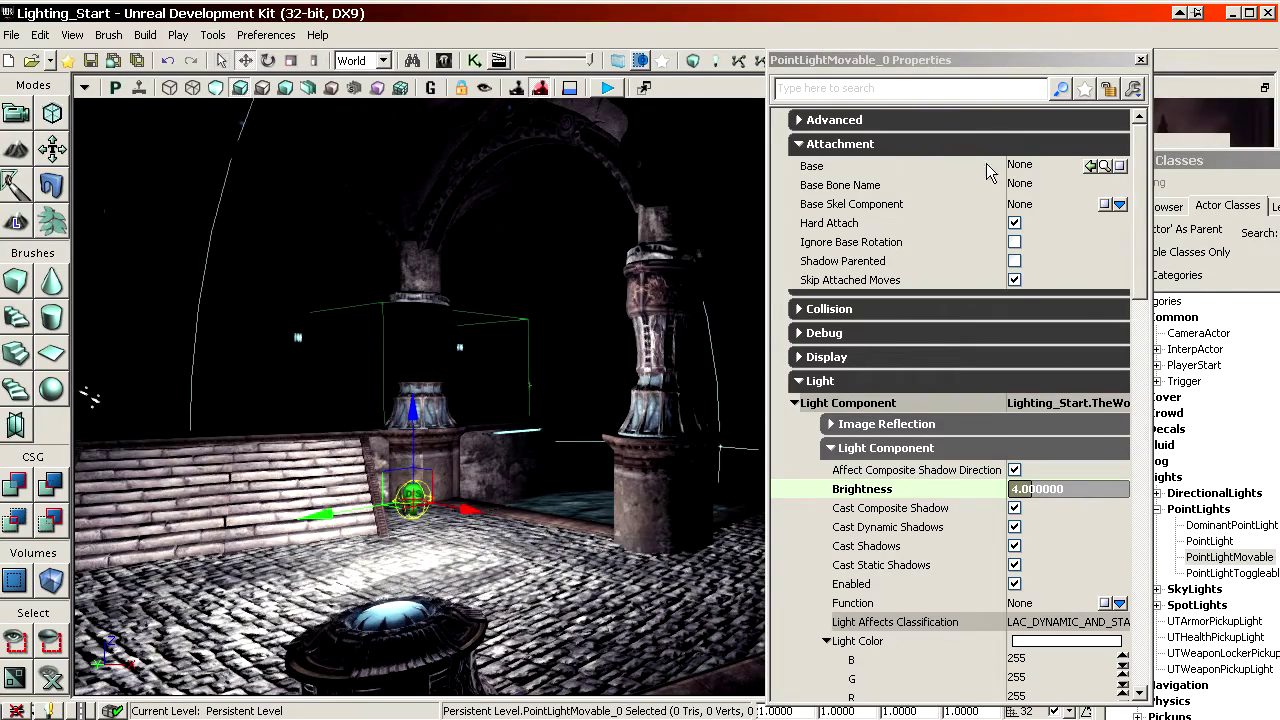
- Move the movable point light up beside the column base at the top of the stairs, clearing the floating windows from view
{"action": "left_click_drag", "start_coordinate": [881, 62], "coordinate": [1181, 290]}
{"action": "right_click_drag", "start_coordinate": [580, 505], "coordinate": [525, 560]}
{"action": "key", "text": "w"}
{"action": "left_click_drag", "start_coordinate": [513, 350], "coordinate": [514, 290], "text": "shift"}
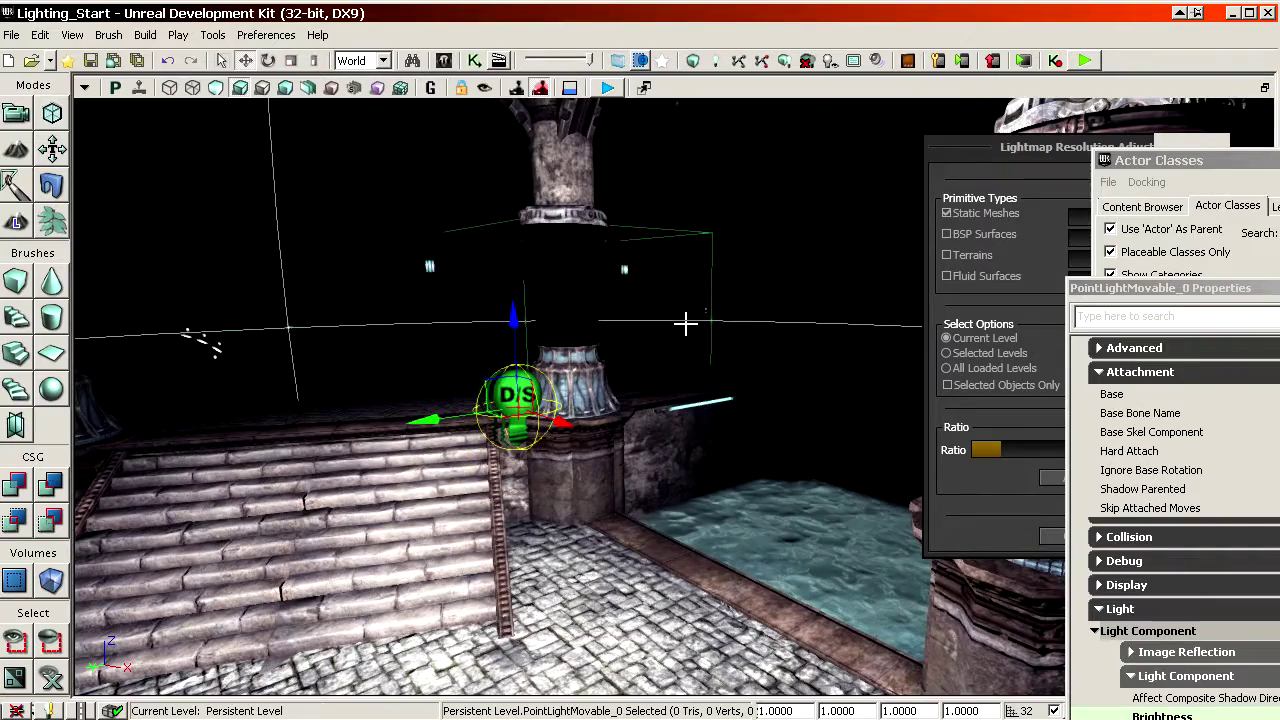
{"action": "left_click_drag", "start_coordinate": [685, 327], "coordinate": [686, 370]}
{"action": "right_click_drag", "start_coordinate": [660, 352], "coordinate": [630, 415]}
{"action": "left_click_drag", "start_coordinate": [1020, 149], "coordinate": [669, 388]}
{"action": "left_click", "coordinate": [660, 718]}
{"action": "right_click_drag", "start_coordinate": [675, 378], "coordinate": [716, 341]}
- Set the movable point light's Light Shadow Mode to LightShadow_Normal
{"action": "left_click_drag", "start_coordinate": [1133, 290], "coordinate": [740, 42]}
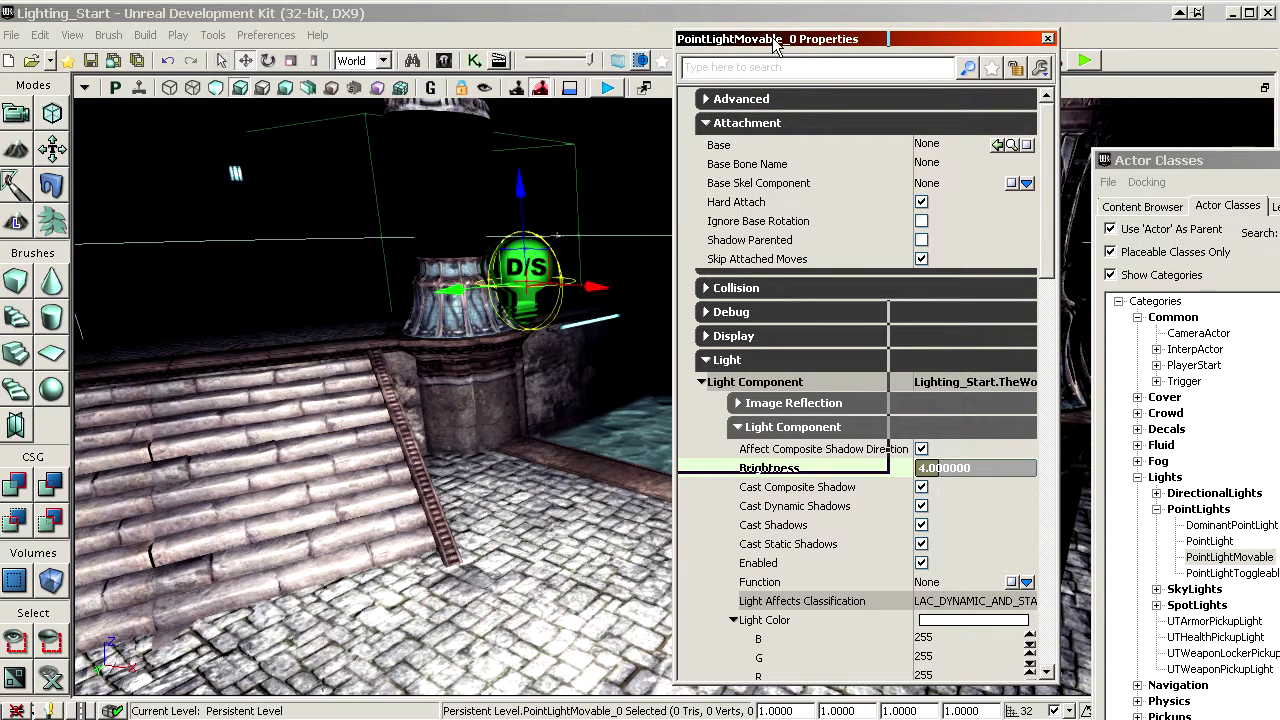
{"action": "left_click_drag", "start_coordinate": [865, 50], "coordinate": [899, 39]}
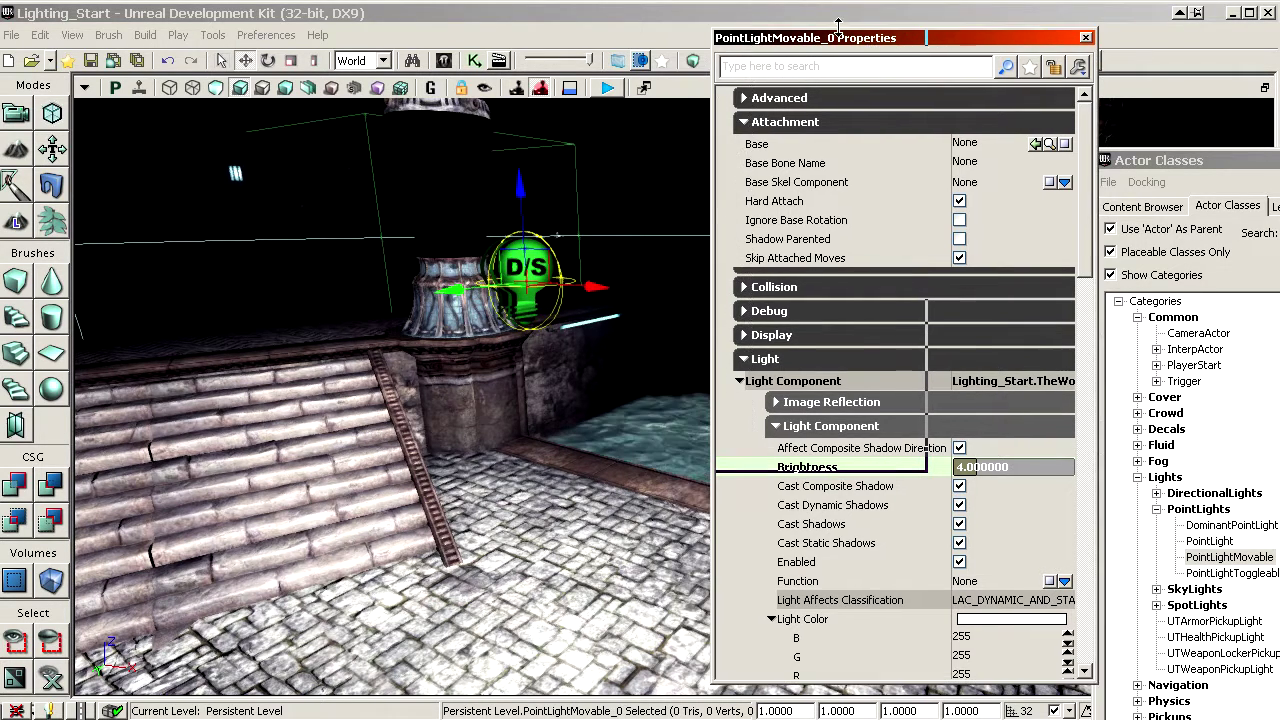
{"action": "left_click", "coordinate": [806, 123]}
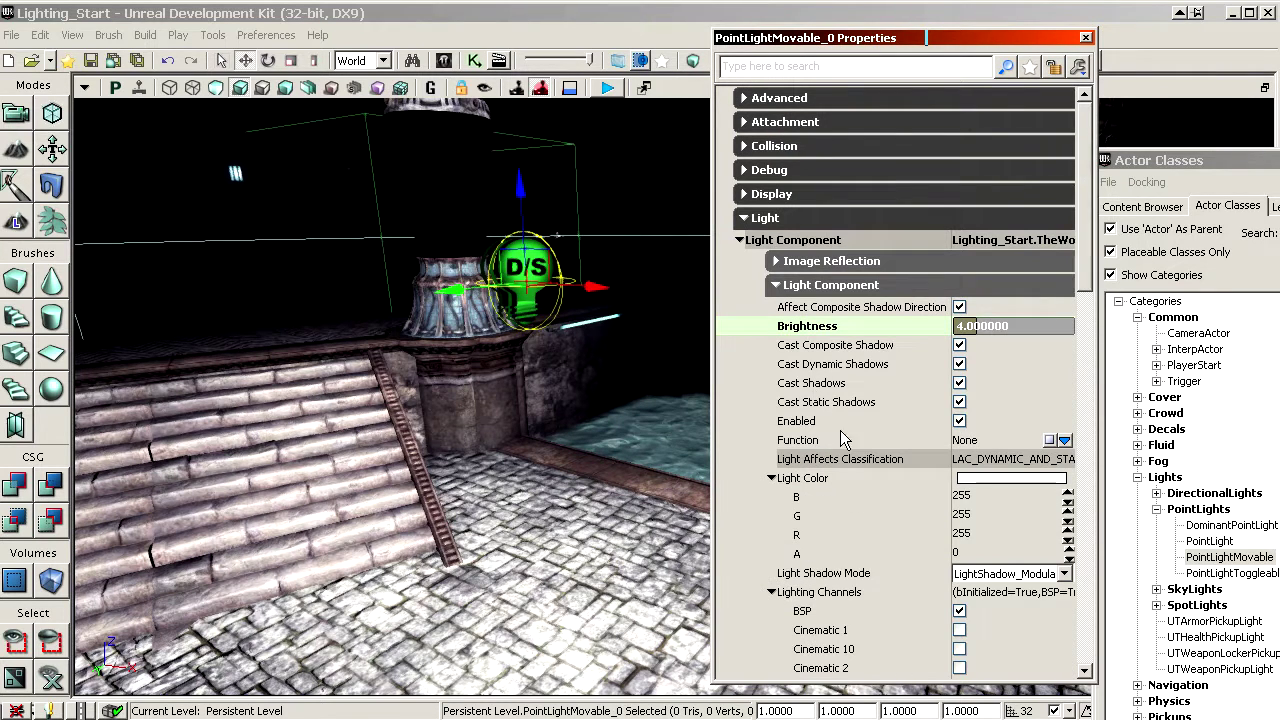
{"action": "left_click", "coordinate": [808, 478]}
{"action": "left_click", "coordinate": [812, 518]}
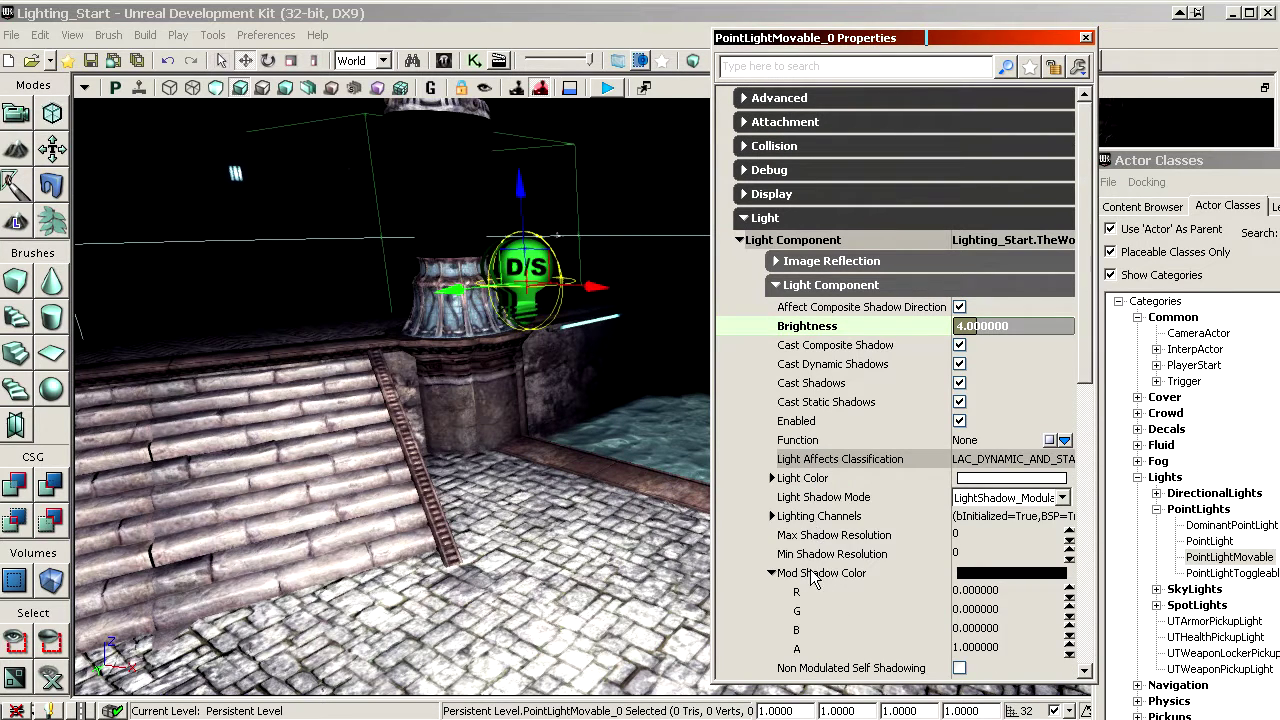
{"action": "left_click", "coordinate": [822, 497]}
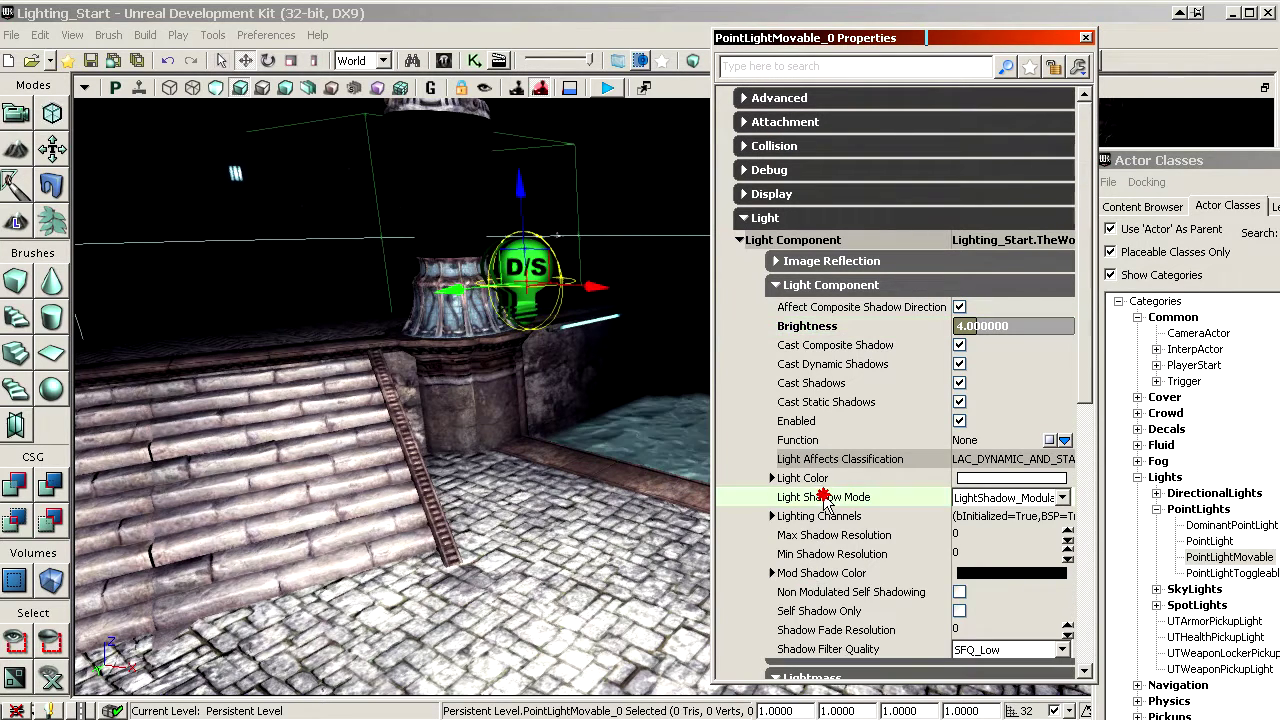
{"action": "left_click", "coordinate": [1017, 498]}
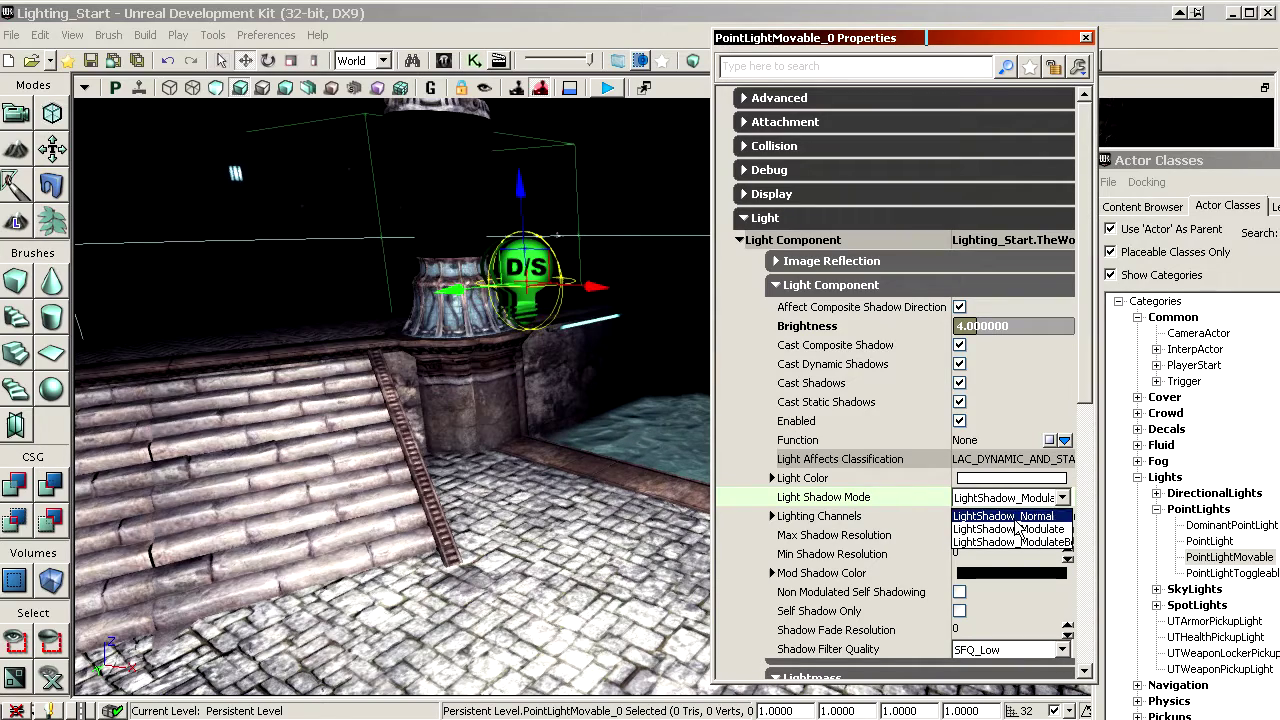
{"action": "left_click", "coordinate": [1015, 519]}
- Move the movable point light across the stairs to the column base on the opposite side, checking its shadows from several angles
{"action": "right_click_drag", "start_coordinate": [489, 514], "coordinate": [489, 514]}
{"action": "right_click_drag", "start_coordinate": [414, 455], "coordinate": [414, 455], "text": "ctrl"}
{"action": "left_click", "coordinate": [648, 325]}
{"action": "right_click_drag", "start_coordinate": [534, 477], "coordinate": [534, 477]}
{"action": "left_click", "coordinate": [379, 262]}
{"action": "right_click_drag", "start_coordinate": [379, 262], "coordinate": [379, 262]}
{"action": "right_click_drag", "start_coordinate": [434, 435], "coordinate": [434, 435], "text": "ctrl+shift"}
{"action": "left_click_drag", "start_coordinate": [434, 435], "coordinate": [434, 435], "text": "ctrl+shift"}
{"action": "left_click_drag", "start_coordinate": [565, 245], "coordinate": [450, 308]}
{"action": "left_click_drag", "start_coordinate": [434, 435], "coordinate": [434, 435], "text": "ctrl+shift"}
{"action": "left_click_drag", "start_coordinate": [445, 345], "coordinate": [445, 365]}
{"action": "right_click_drag", "start_coordinate": [445, 365], "coordinate": [560, 290]}
{"action": "mouse_move", "coordinate": [560, 290]}
{"action": "left_mouse_down"}
{"action": "mouse_move", "coordinate": [550, 375]}
{"action": "mouse_move", "coordinate": [680, 350]}
{"action": "mouse_move", "coordinate": [700, 325]}
{"action": "mouse_move", "coordinate": [570, 325]}
{"action": "mouse_move", "coordinate": [540, 305]}
{"action": "left_mouse_up"}
{"action": "left_click_drag", "start_coordinate": [450, 480], "coordinate": [445, 450]}
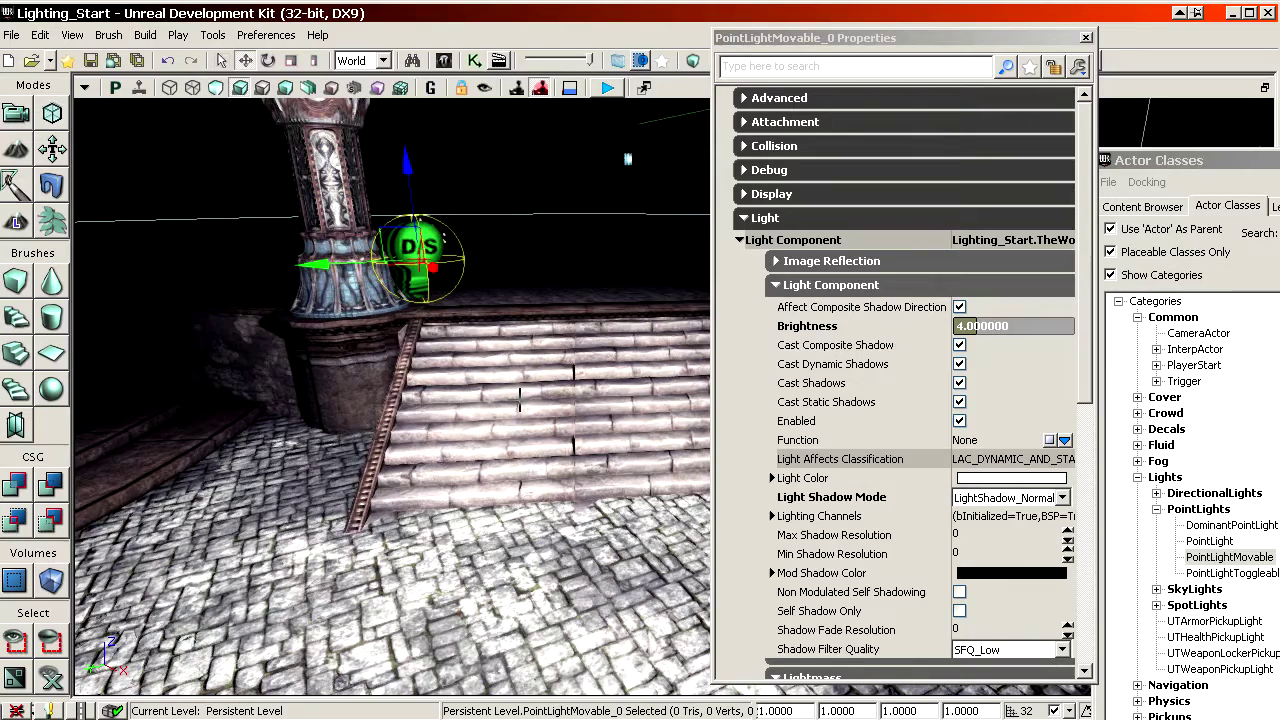
- Delete the movable point light and select the DominantPointLight class in the Actor Classes browser
{"action": "key", "text": "Delete"}
{"action": "left_click_drag", "start_coordinate": [1215, 155], "coordinate": [513, 52]}
{"action": "left_click", "coordinate": [538, 423]}
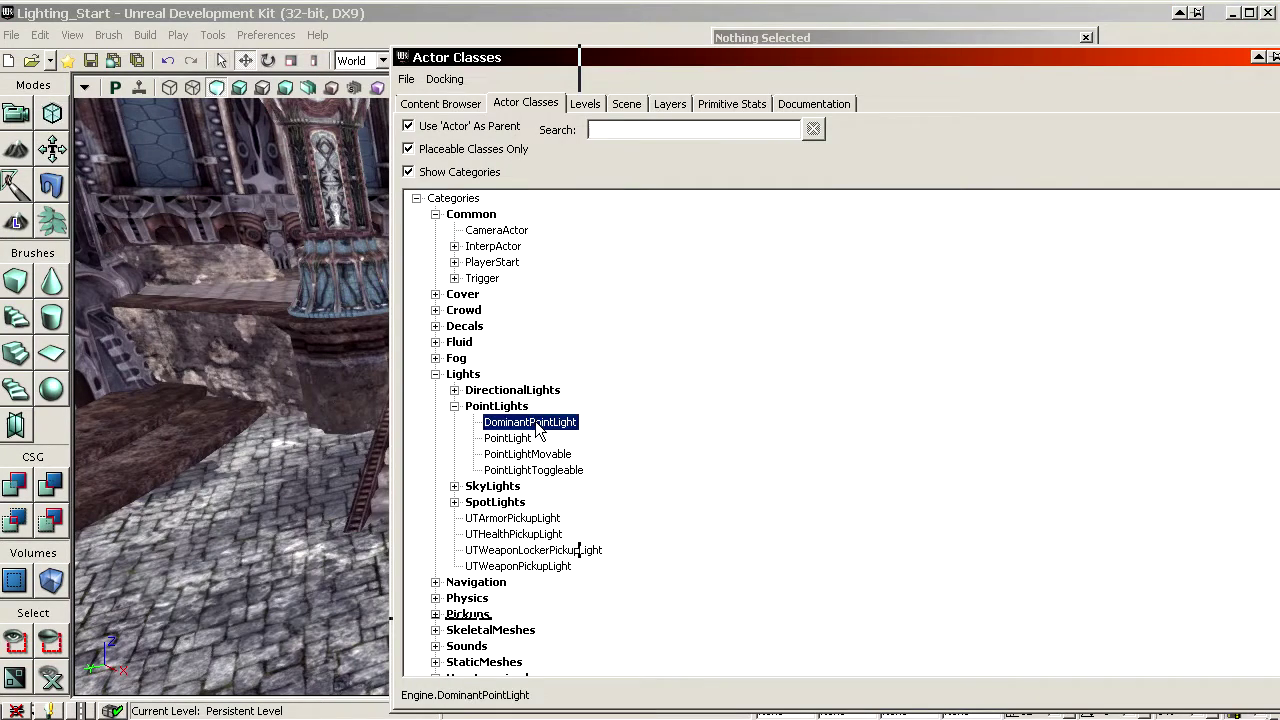
- Look through the directional light and spotlight classes for their dominant variants
{"action": "left_click", "coordinate": [454, 390]}
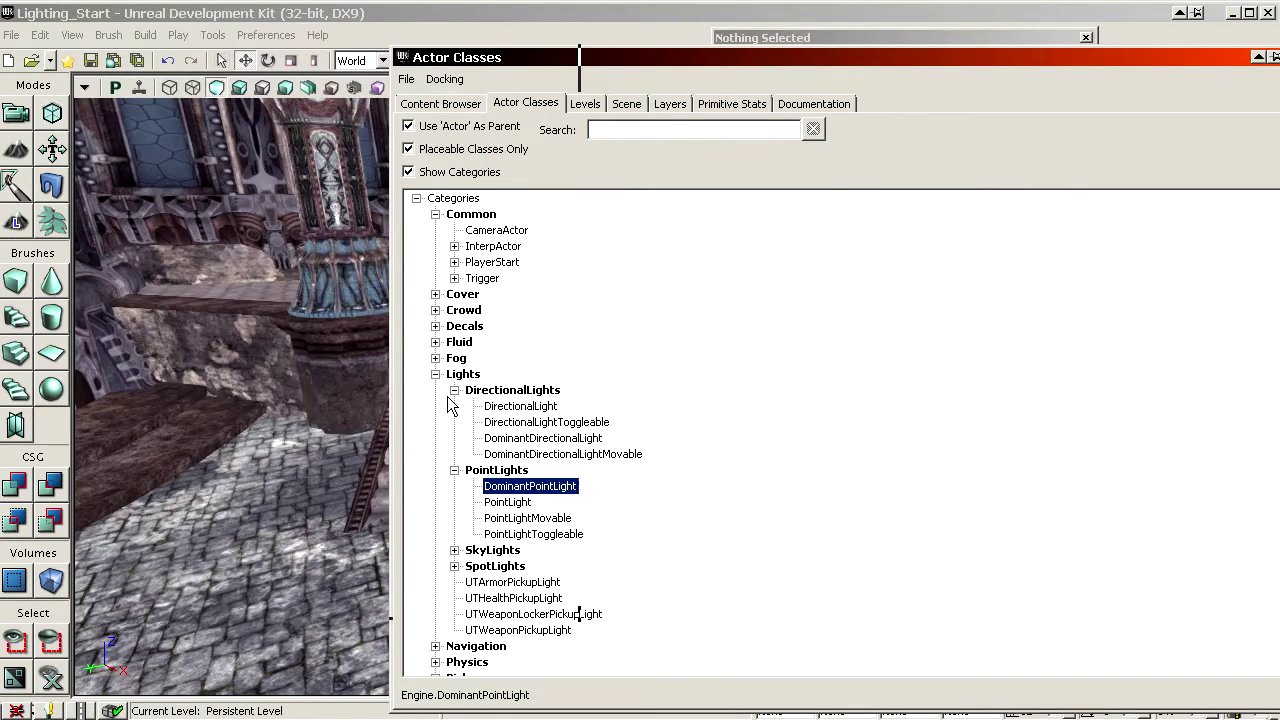
{"action": "left_click", "coordinate": [548, 439]}
{"action": "left_click", "coordinate": [554, 455]}
{"action": "left_click", "coordinate": [546, 440]}
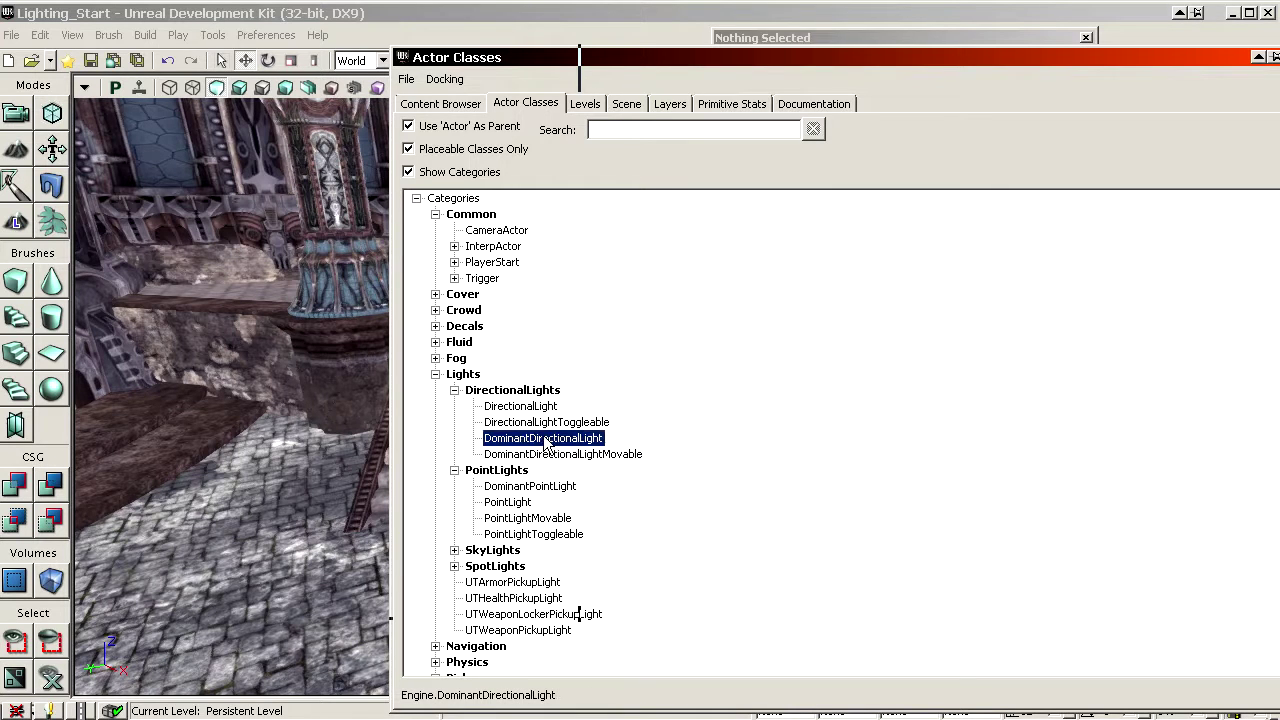
{"action": "left_click", "coordinate": [454, 390]}
{"action": "left_click", "coordinate": [484, 502]}
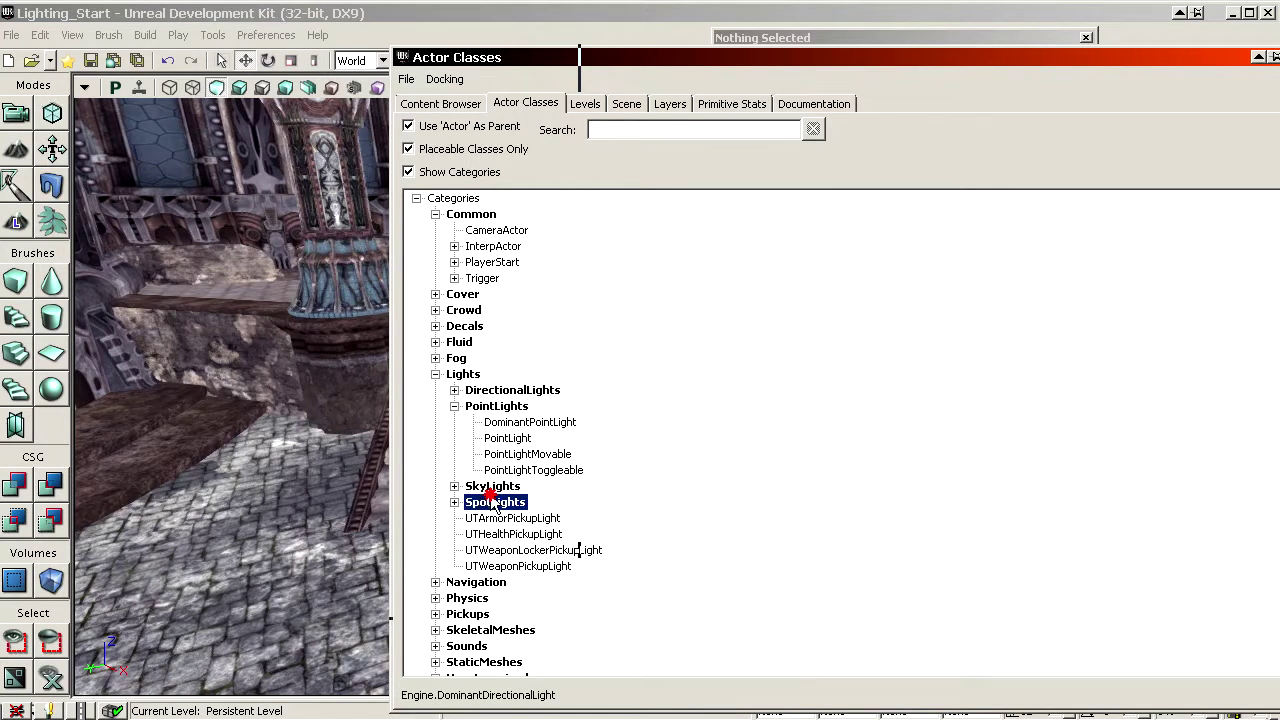
{"action": "left_click", "coordinate": [455, 502]}
{"action": "left_click", "coordinate": [538, 520]}
{"action": "left_click", "coordinate": [455, 502]}
- Place a DominantPointLight on the paved floor at the foot of the stairs
{"action": "left_click", "coordinate": [540, 422]}
{"action": "left_click_drag", "start_coordinate": [685, 57], "coordinate": [1015, 59]}
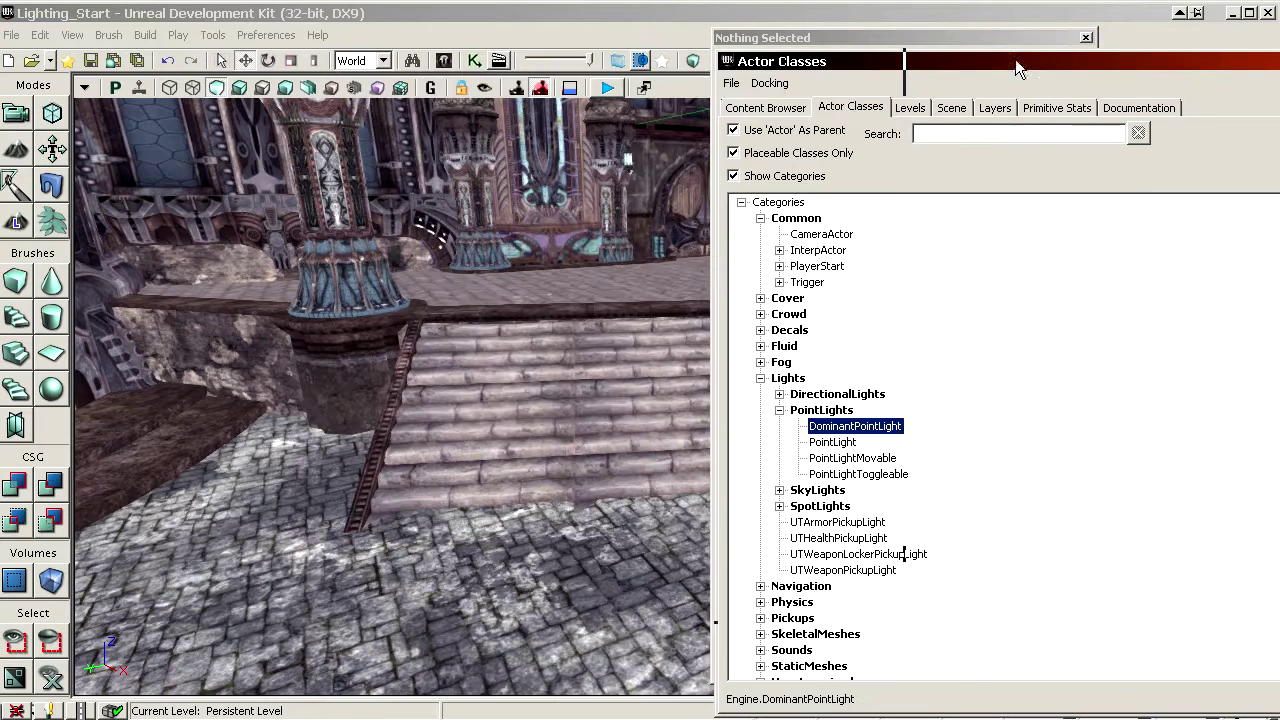
{"action": "left_click_drag", "start_coordinate": [399, 602], "coordinate": [399, 600]}
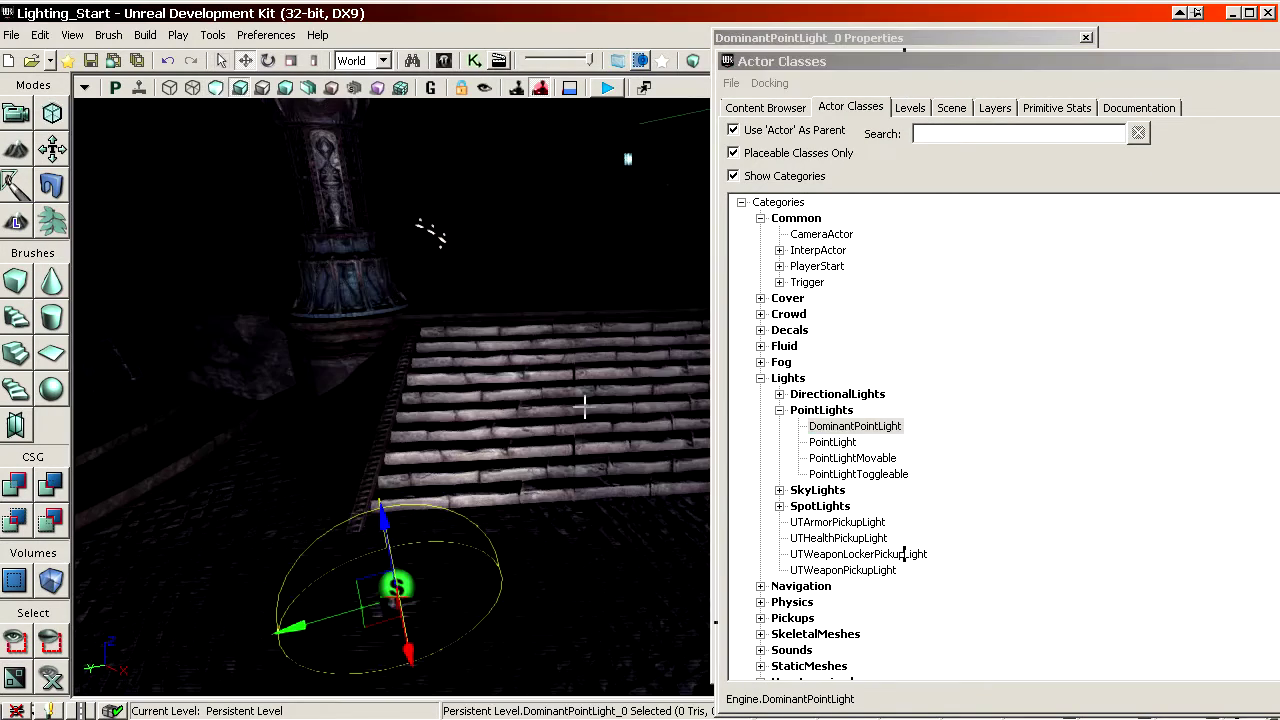
- Clear the floating windows from view and raise the dominant point light up in front of the column beside the stairs
{"action": "left_click_drag", "start_coordinate": [866, 75], "coordinate": [1279, 256]}
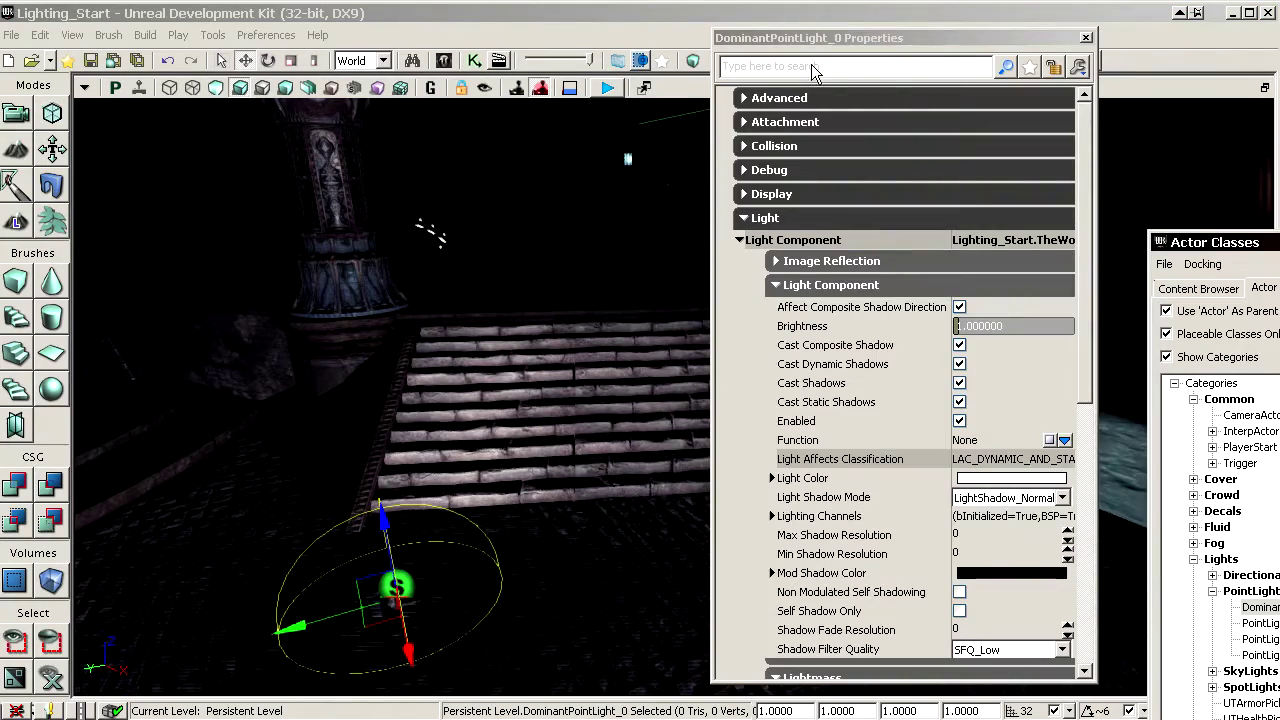
{"action": "left_click_drag", "start_coordinate": [817, 42], "coordinate": [825, 42]}
{"action": "left_click", "coordinate": [1091, 38]}
{"action": "right_click_drag", "start_coordinate": [554, 466], "coordinate": [490, 450]}
{"action": "left_click_drag", "start_coordinate": [512, 550], "coordinate": [514, 85]}
{"action": "mouse_move", "coordinate": [514, 110]}
{"action": "right_mouse_down"}
{"action": "mouse_move", "coordinate": [500, 150]}
{"action": "mouse_move", "coordinate": [515, 110]}
{"action": "right_mouse_up"}
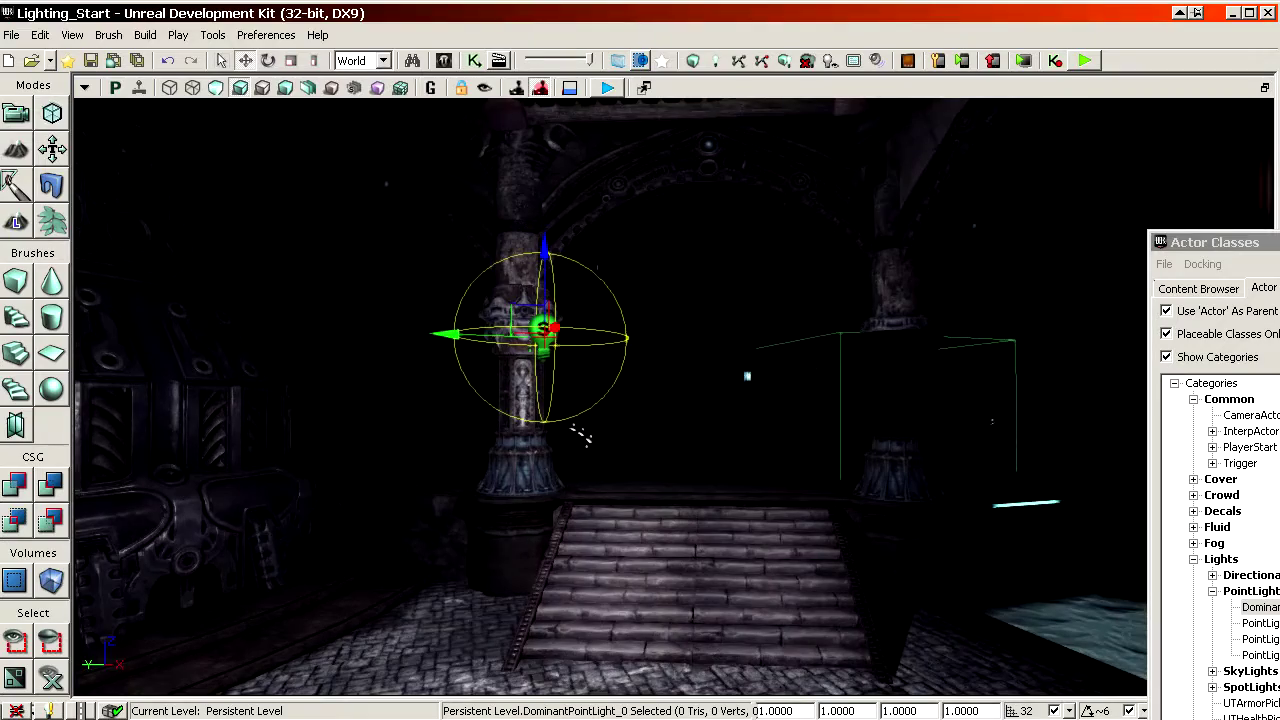
- Set the dominant point light's brightness to 4
{"action": "key", "text": "F4"}
{"action": "key", "text": "Return"}
{"action": "right_click_drag", "start_coordinate": [600, 300], "coordinate": [585, 335]}
{"action": "left_click_drag", "start_coordinate": [572, 192], "coordinate": [590, 255], "text": "shift"}
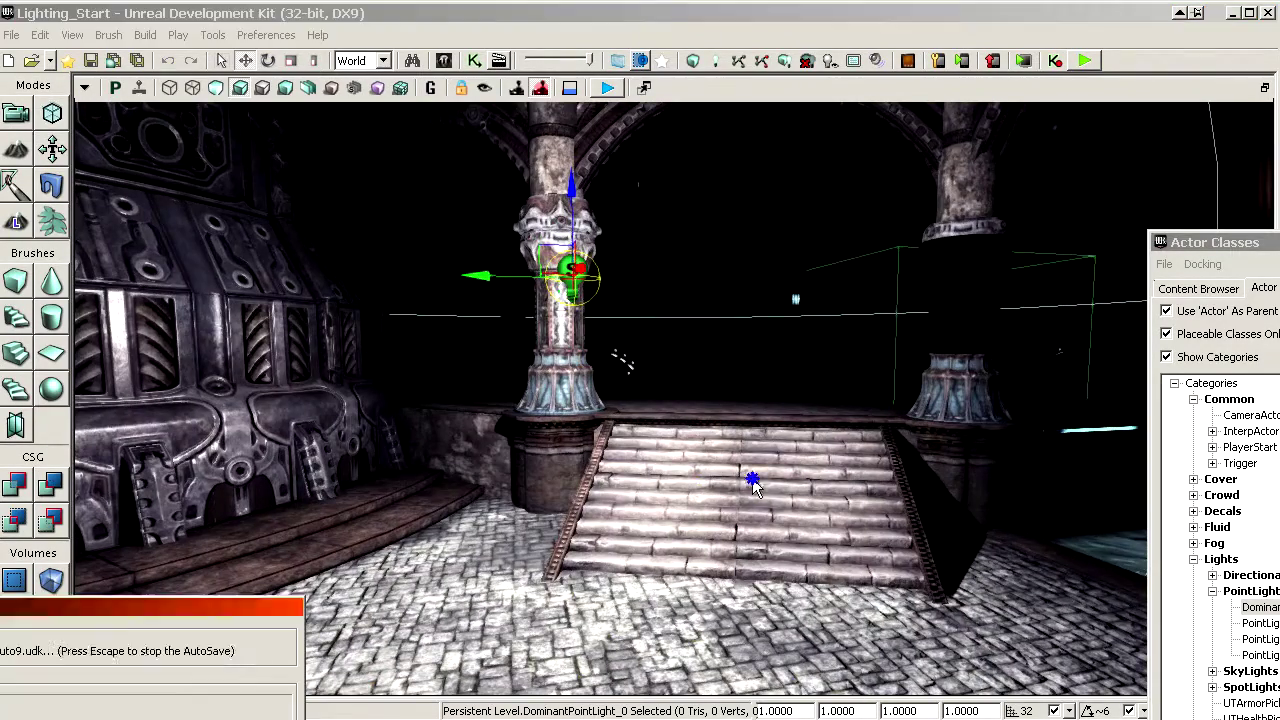
- Shift the dominant point light away from the column towards the stairs and view the lit floor and shadows
{"action": "left_click_drag", "start_coordinate": [656, 452], "coordinate": [672, 400]}
{"action": "left_click_drag", "start_coordinate": [670, 494], "coordinate": [672, 430]}
{"action": "right_click_drag", "start_coordinate": [670, 494], "coordinate": [750, 494], "text": "ctrl+shift"}
{"action": "mouse_move", "coordinate": [670, 494]}
{"action": "left_mouse_down", "text": "ctrl+shift"}
{"action": "mouse_move", "coordinate": [670, 455]}
{"action": "mouse_move", "coordinate": [670, 485]}
{"action": "left_mouse_up", "text": "ctrl+shift"}
{"action": "right_click_drag", "start_coordinate": [670, 494], "coordinate": [675, 550]}
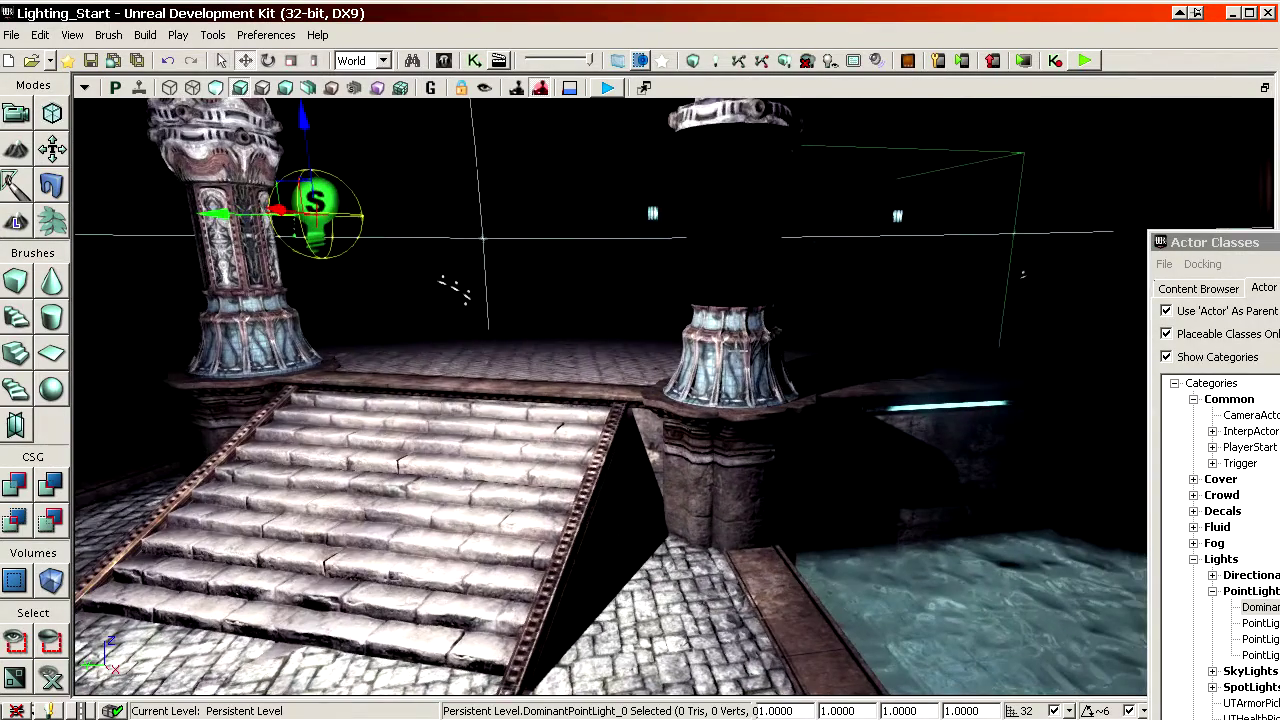
{"action": "left_click_drag", "start_coordinate": [697, 376], "coordinate": [684, 444]}
{"action": "left_click_drag", "start_coordinate": [564, 325], "coordinate": [564, 317]}
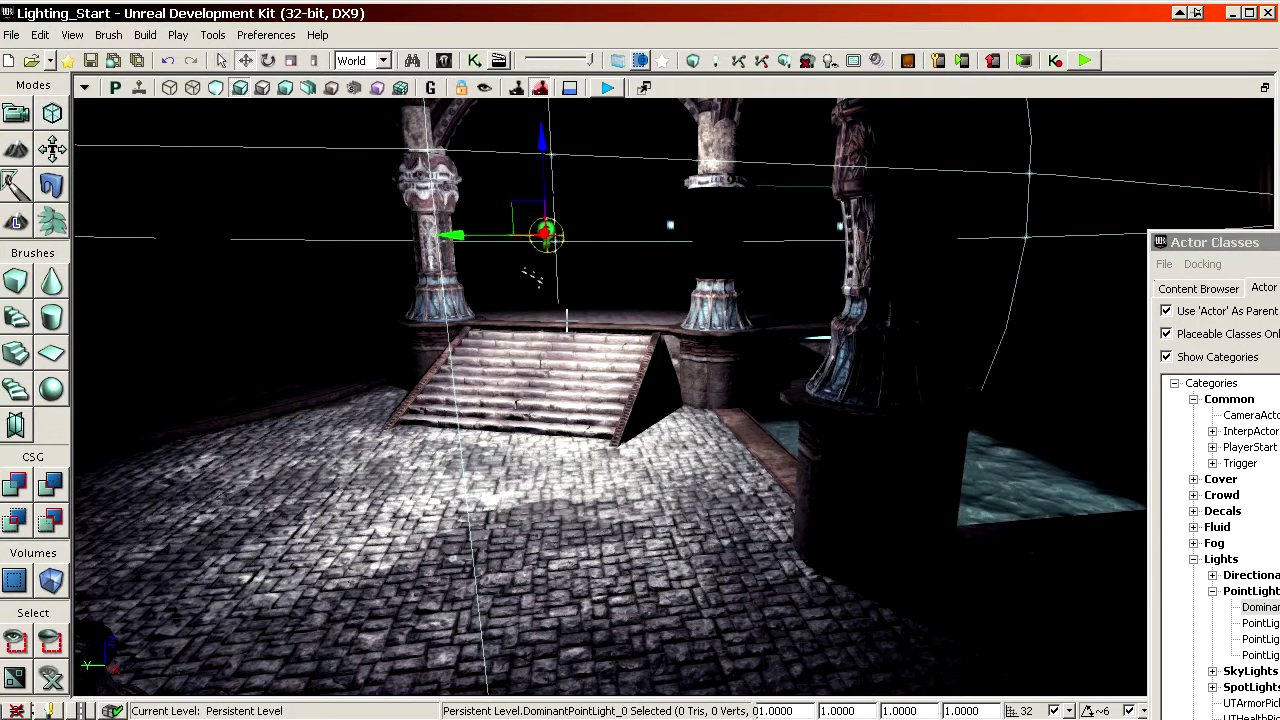
- Move the dominant point light out over the floor in front of the stairs and view the column shadows from the water side
{"action": "left_click_drag", "start_coordinate": [566, 320], "coordinate": [589, 309]}
{"action": "right_click_drag", "start_coordinate": [589, 309], "coordinate": [598, 300]}
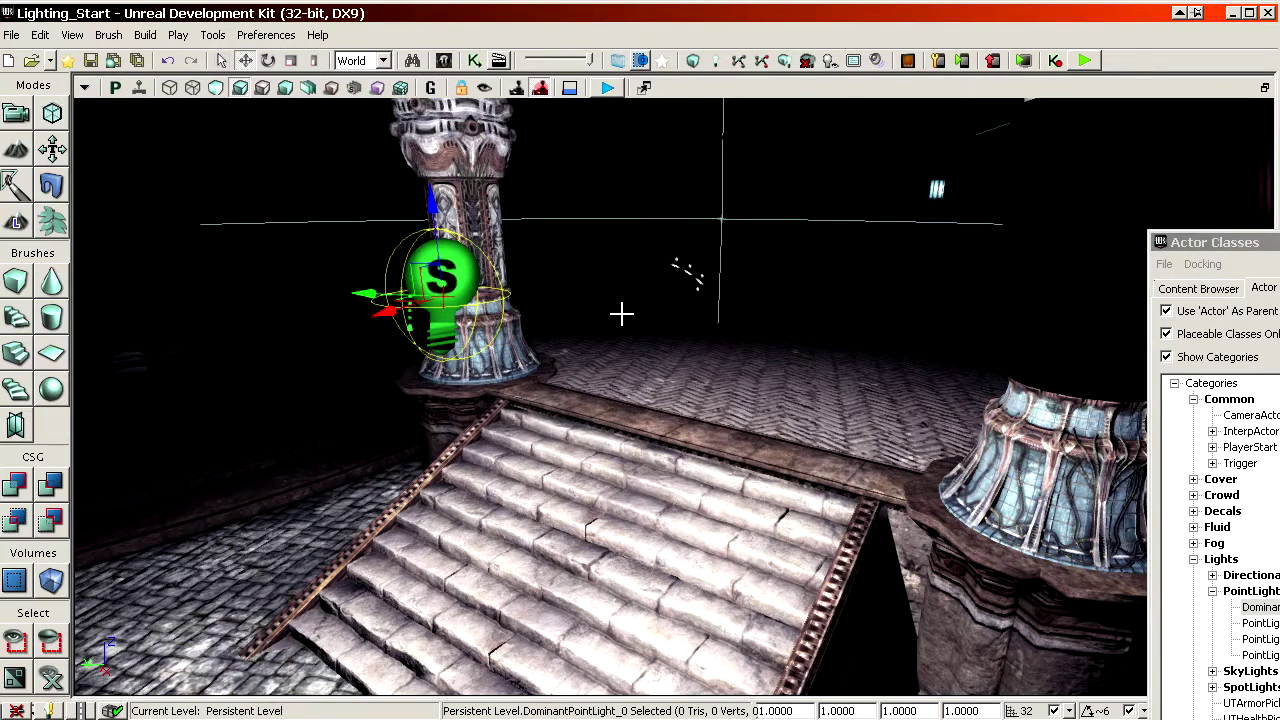
{"action": "right_click_drag", "start_coordinate": [703, 395], "coordinate": [680, 325]}
{"action": "left_click_drag", "start_coordinate": [680, 325], "coordinate": [683, 326], "text": "ctrl+shift"}
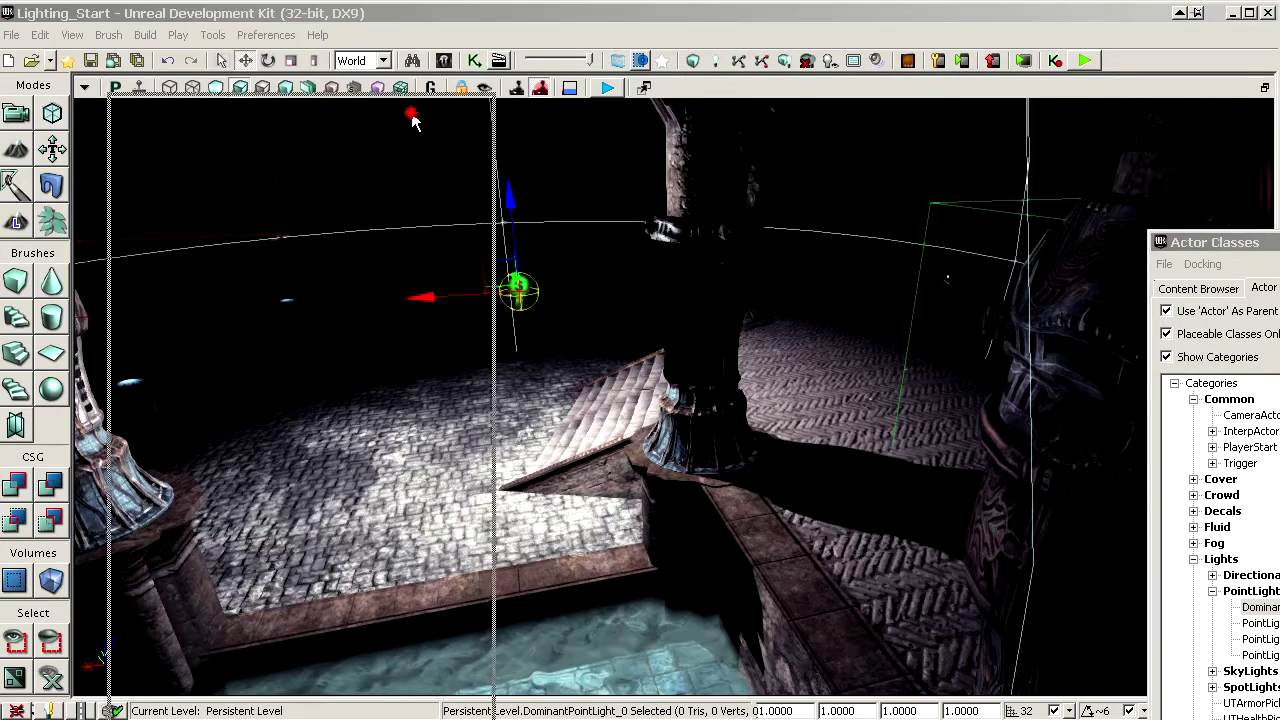
- Review the dominant point light's properties alongside the DominantPointLight and DominantDirectionalLight classes, then examine the lit scene
{"action": "key", "text": "F4"}
{"action": "left_click_drag", "start_coordinate": [696, 222], "coordinate": [678, 186]}
{"action": "left_click_drag", "start_coordinate": [1208, 243], "coordinate": [855, 100]}
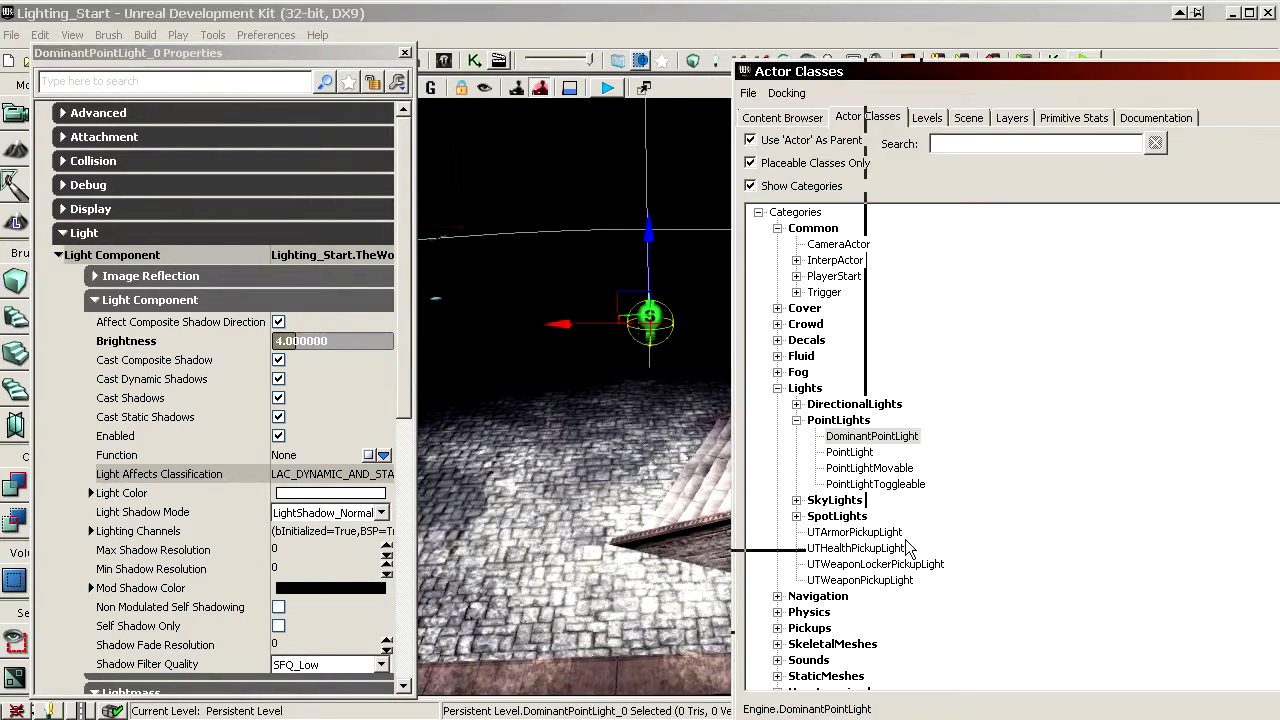
{"action": "left_click", "coordinate": [867, 440]}
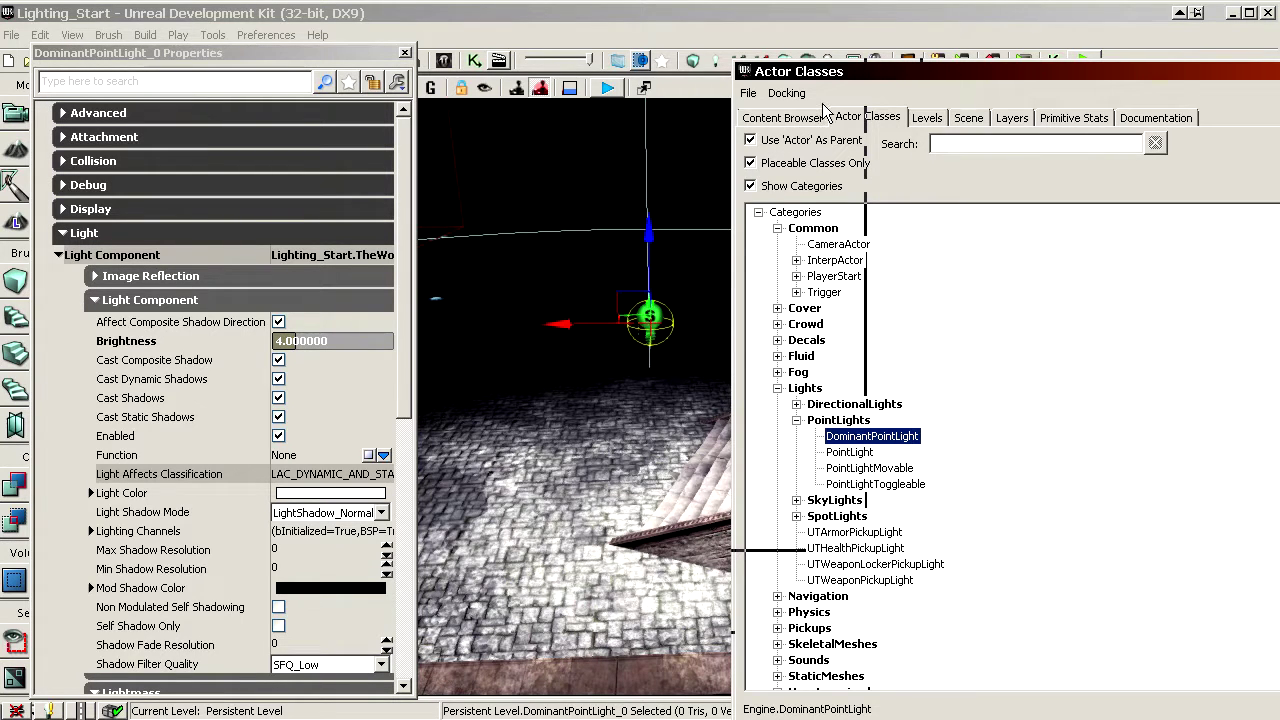
{"action": "left_click", "coordinate": [796, 404]}
{"action": "left_click", "coordinate": [884, 455]}
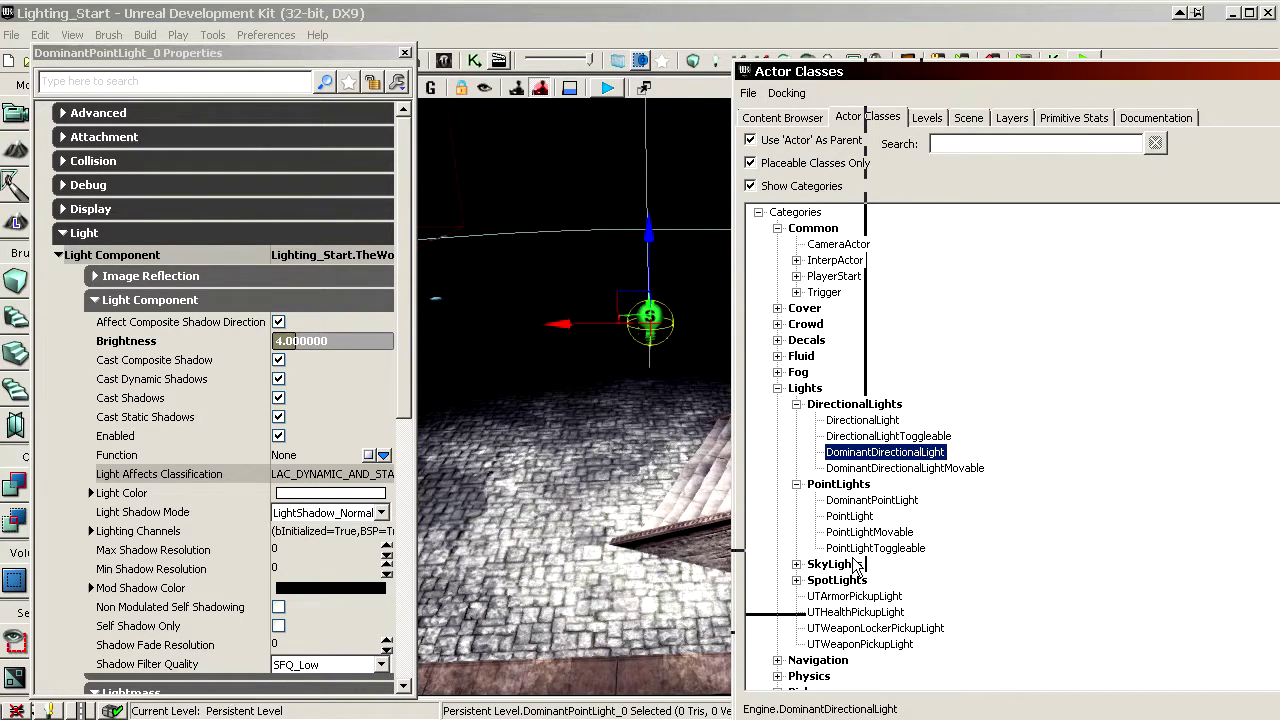
{"action": "left_click_drag", "start_coordinate": [833, 70], "coordinate": [1279, 310]}
{"action": "left_click_drag", "start_coordinate": [769, 413], "coordinate": [769, 360]}
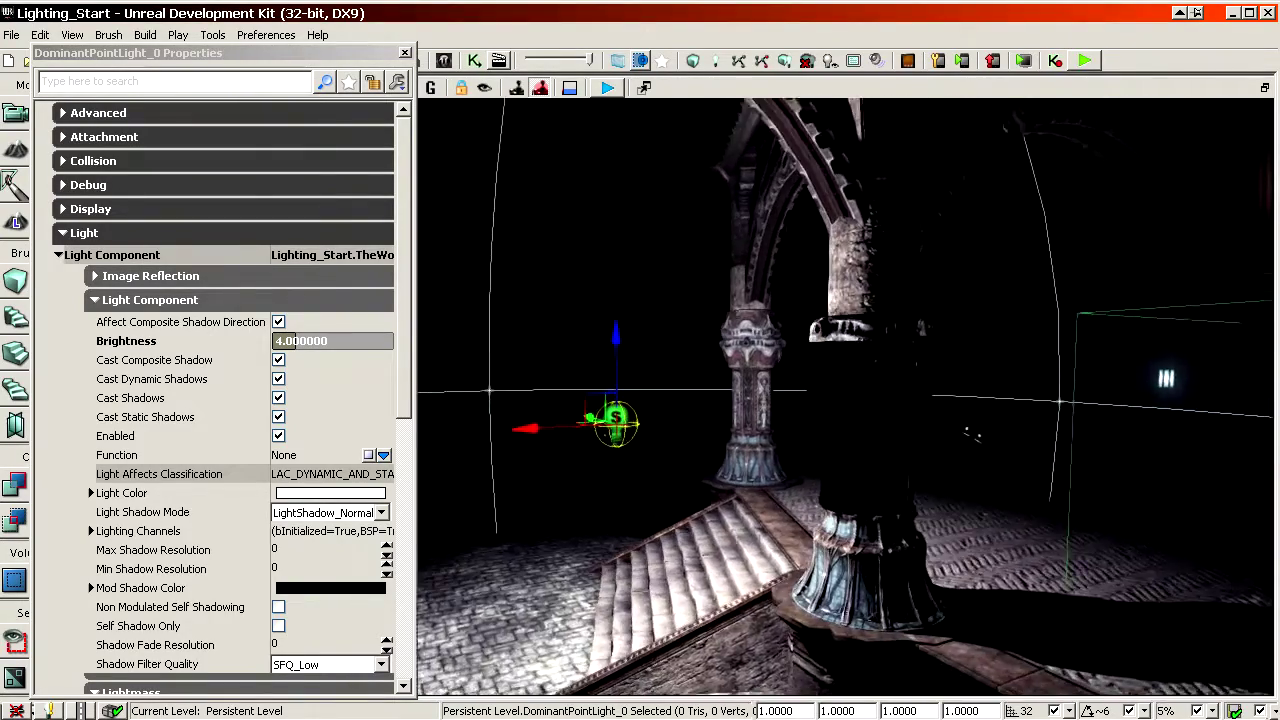